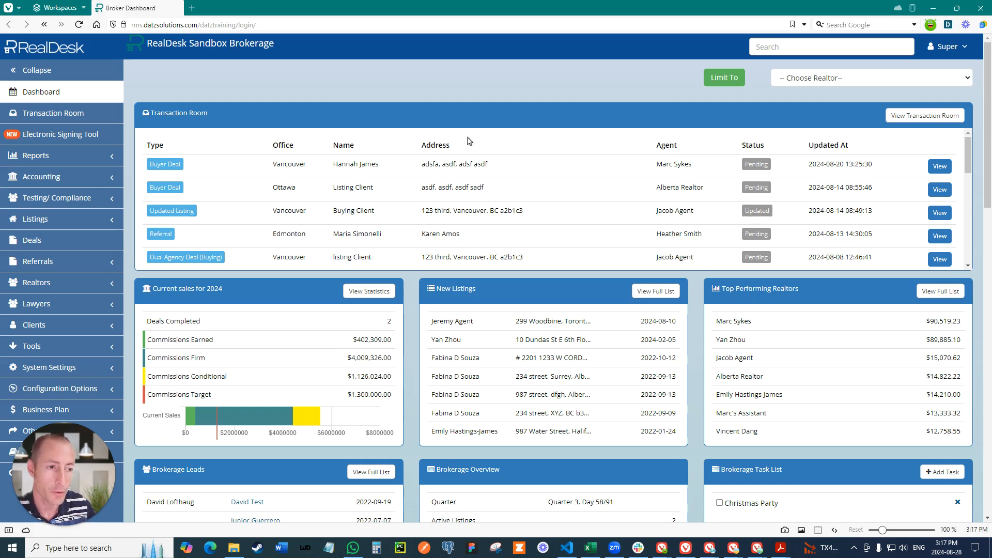
Step: Open the form for adding a new deduction in the Deduction Manager
left_click(49, 178)
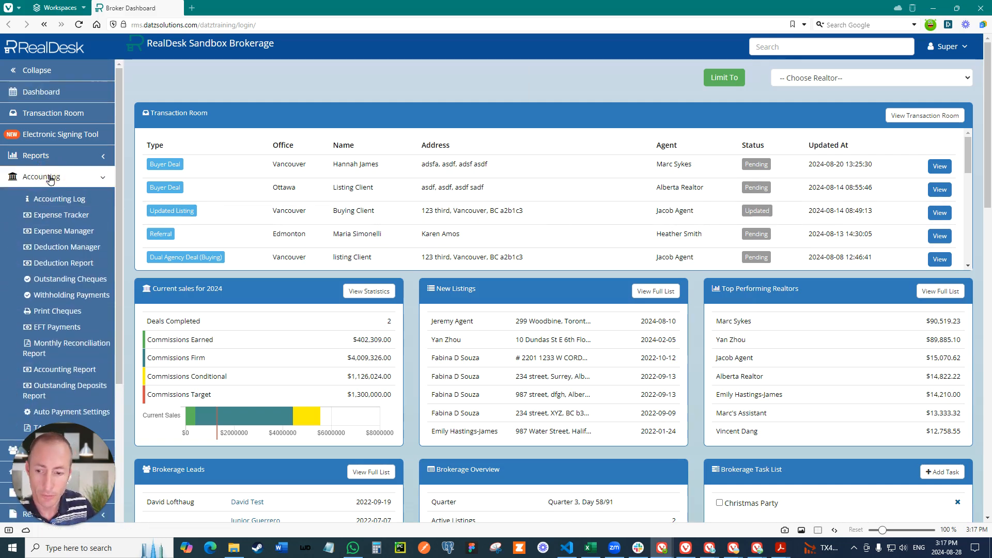
left_click(84, 249)
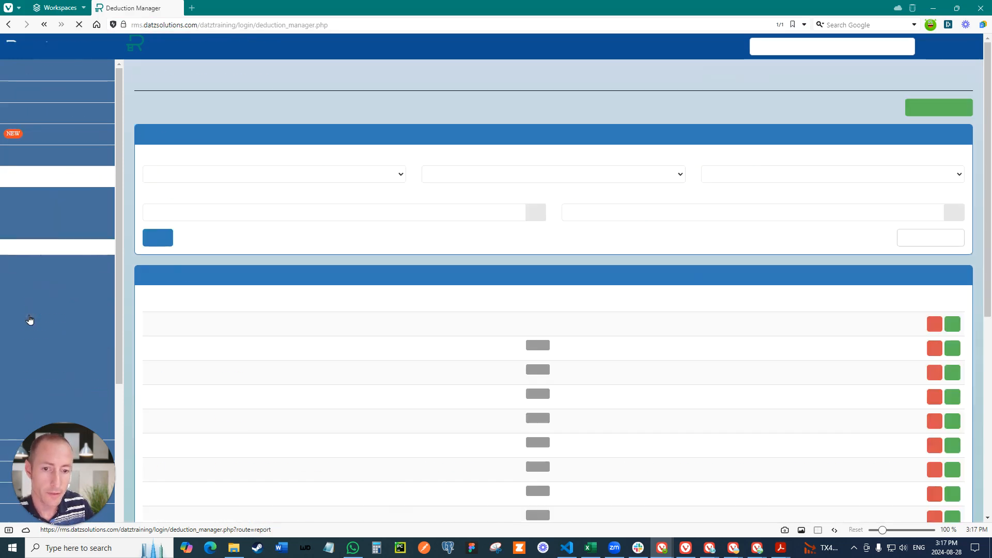
left_click(936, 111)
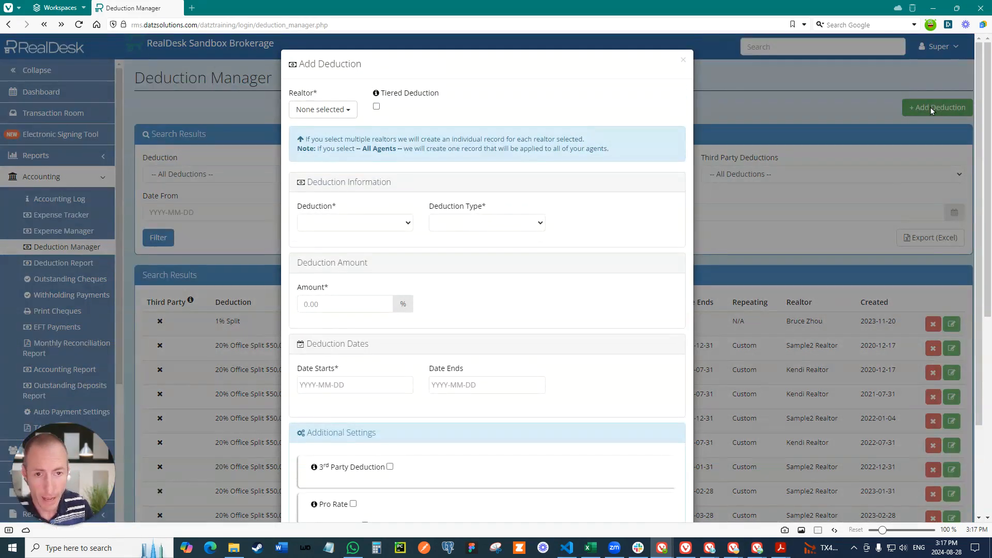
Step: Assign the deduction to three individual realtors rather than all agents, including Alberta Realtor
left_click(311, 113)
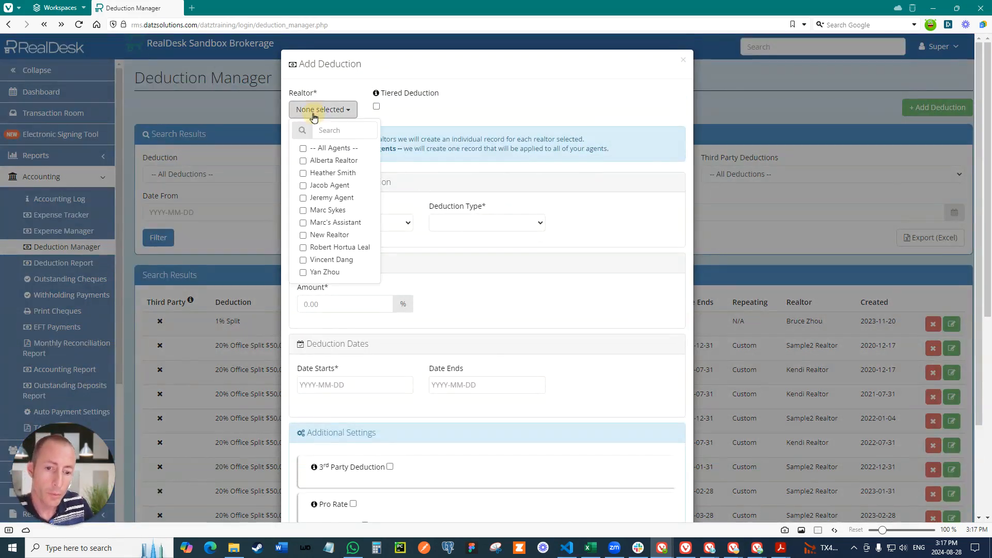
left_click(304, 149)
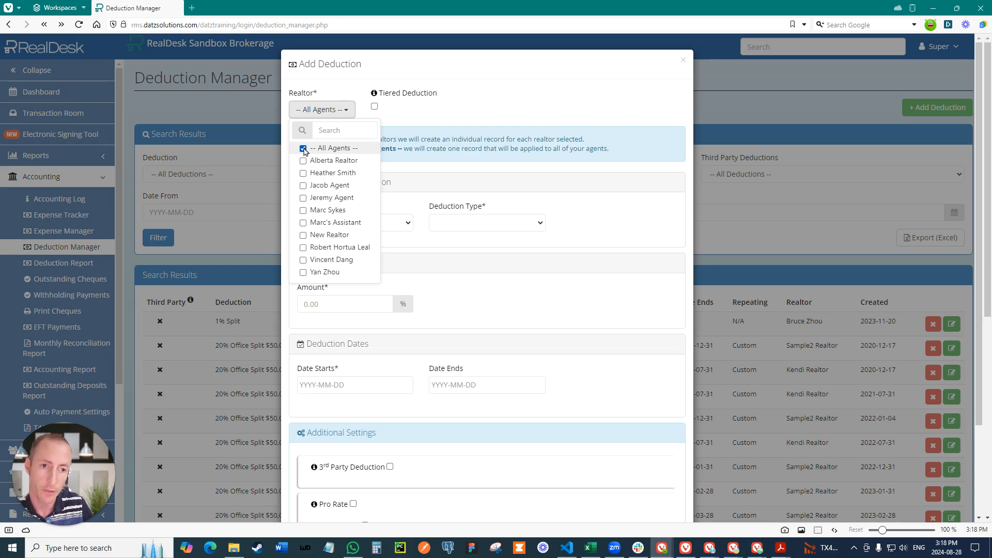
left_click(304, 150)
left_click(304, 175)
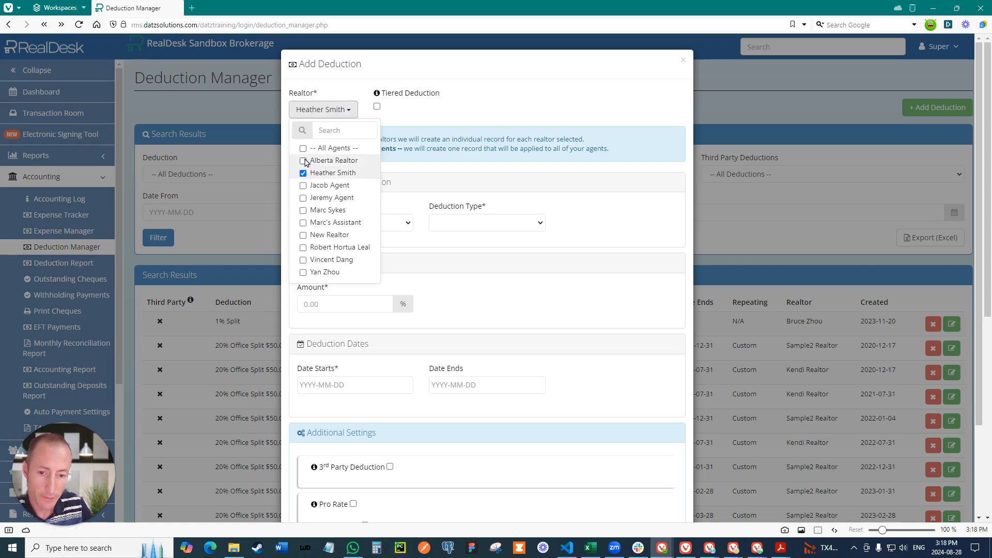
left_click(304, 162)
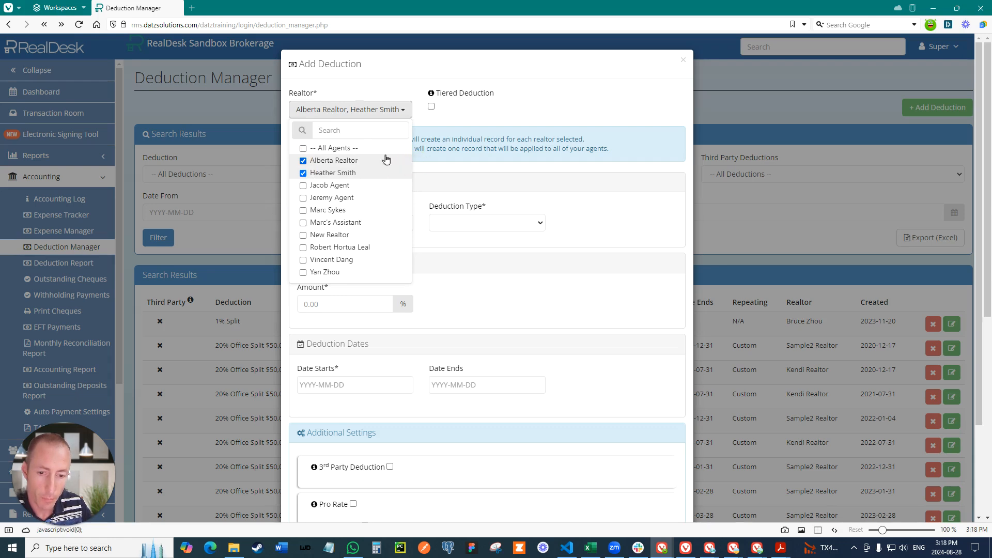
left_click(304, 274)
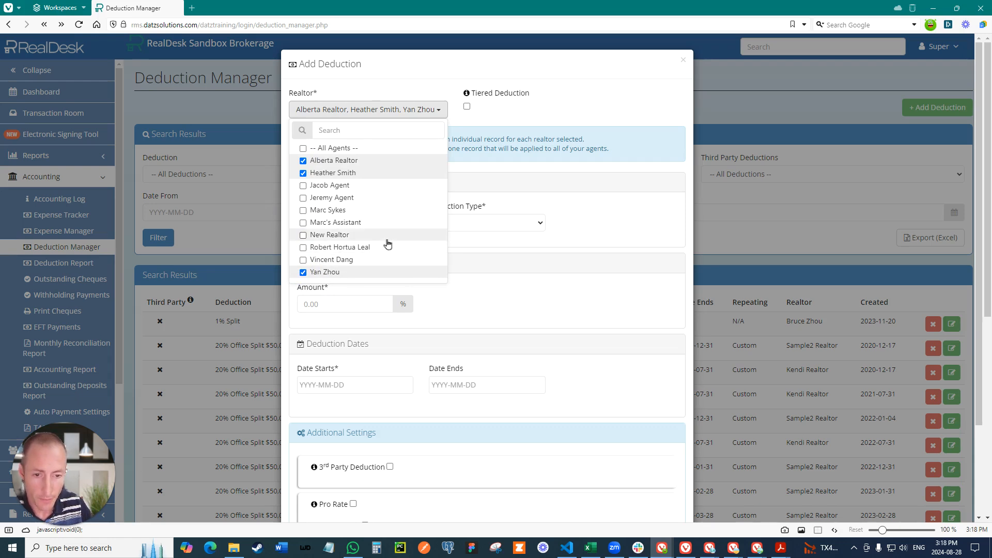
left_click(496, 145)
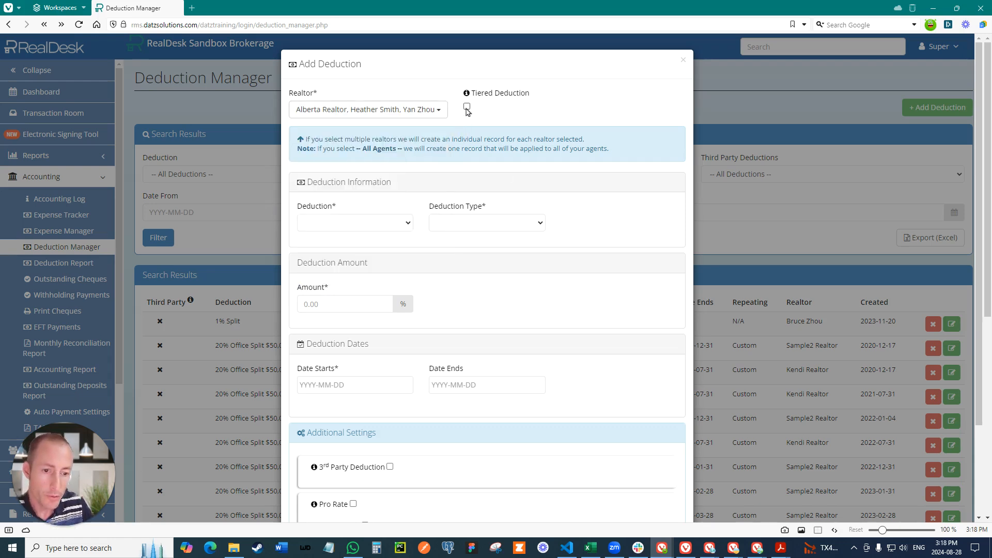
Step: Mark the deduction as tiered and choose to add a new deduction
left_click(467, 107)
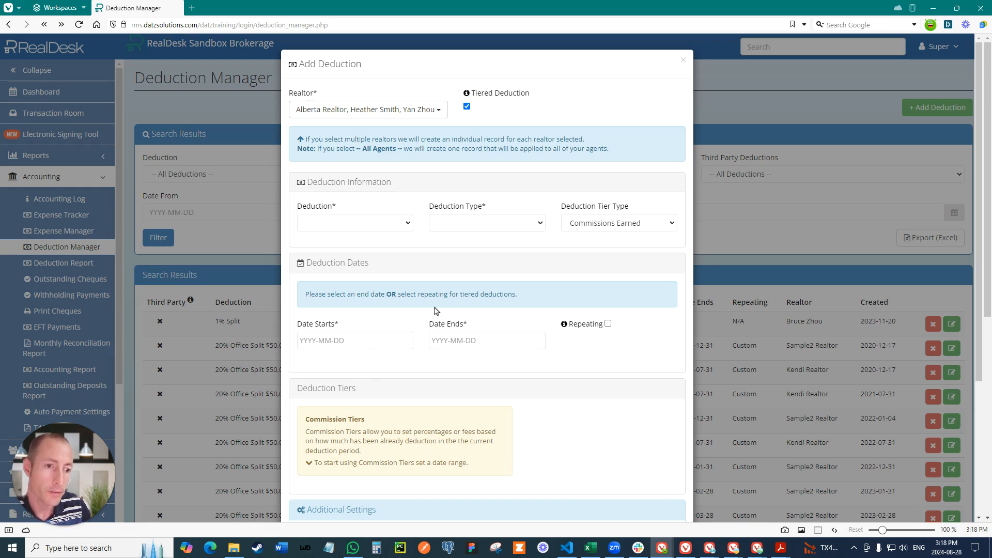
left_click(351, 227)
left_click(339, 246)
Step: Name the new deduction Deal Fee Team A
left_click(448, 227)
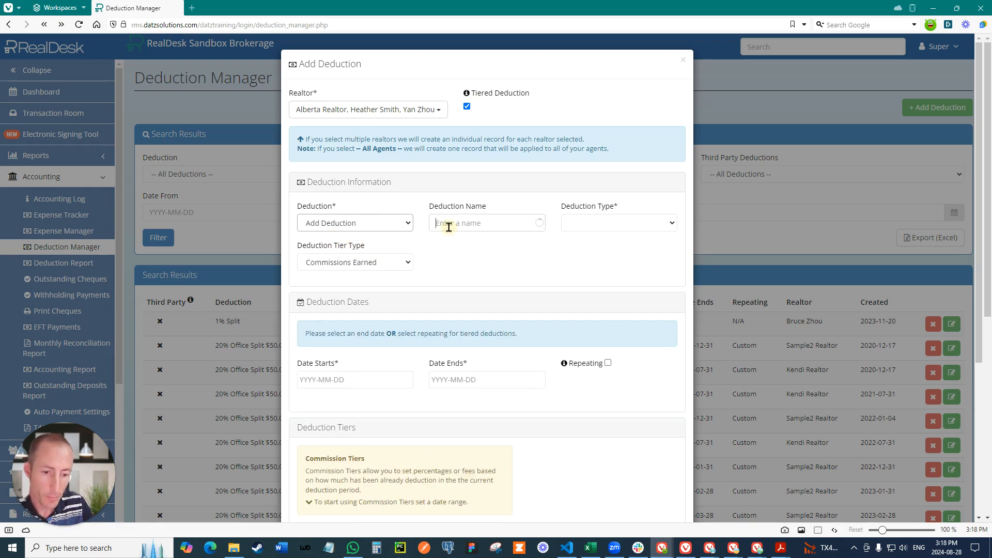
type("D")
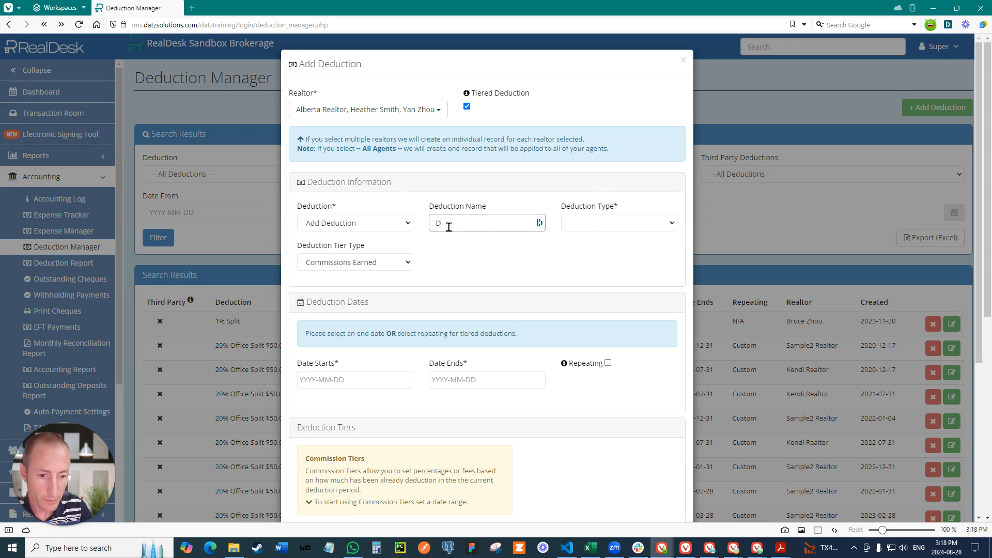
type("eal Fee Team A")
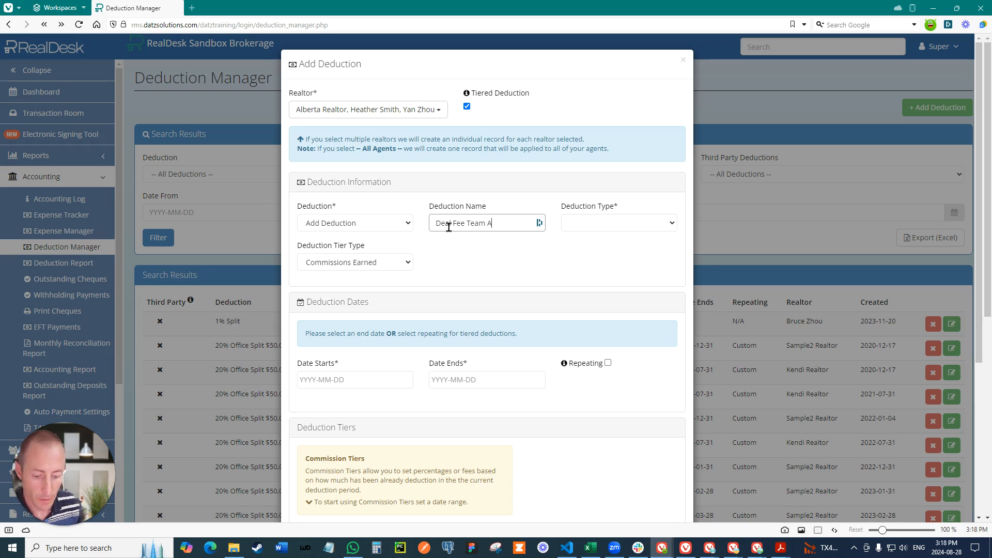
Step: Set the deduction type to Fee Amount and the tier type to Deals Completed
left_click(615, 225)
left_click(574, 268)
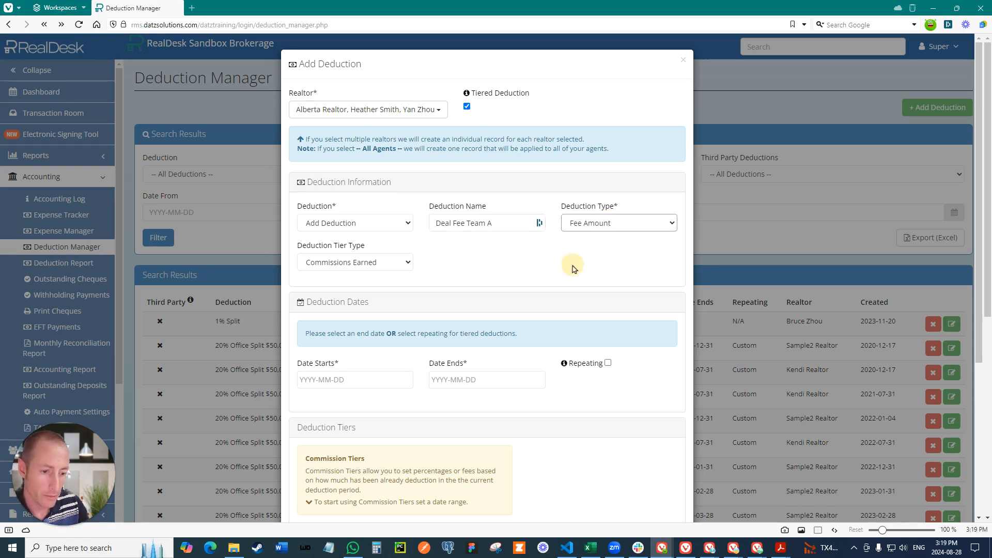
left_click(341, 263)
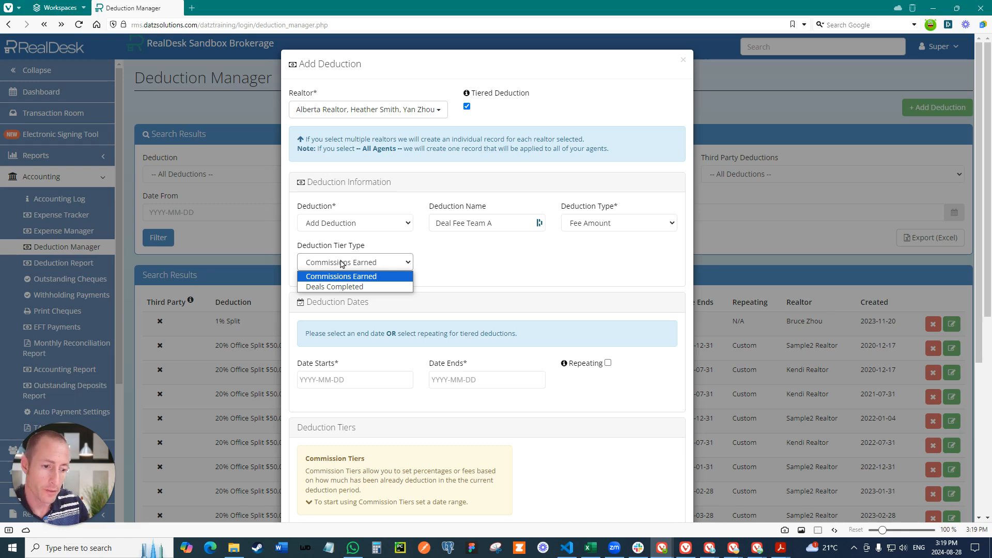
left_click(325, 287)
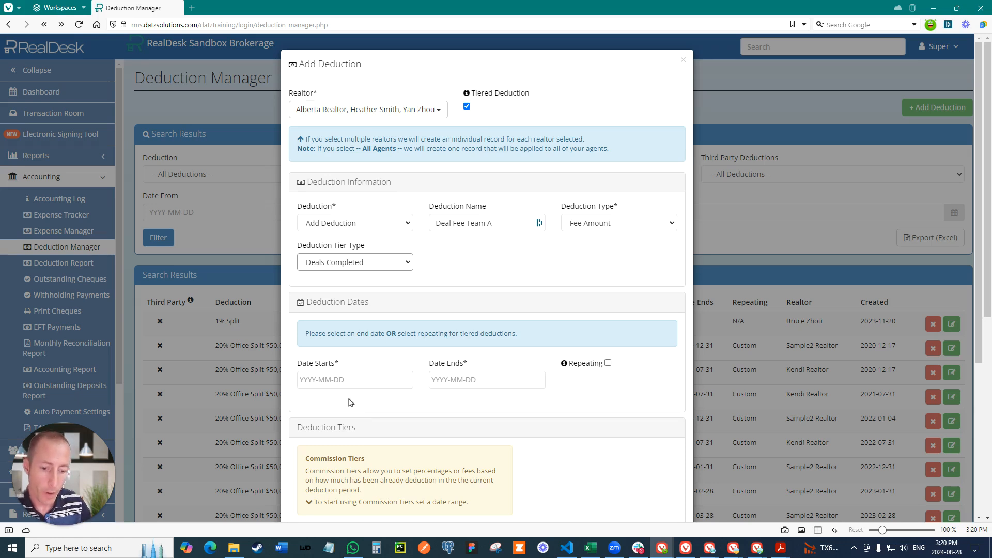
Step: Set the deduction's start date to 2024-01-01
left_click(345, 380)
left_click(307, 249)
left_click(307, 249)
left_click(307, 250)
left_click(307, 249)
left_click(307, 249)
left_click(308, 249)
left_click(307, 249)
left_click(322, 279)
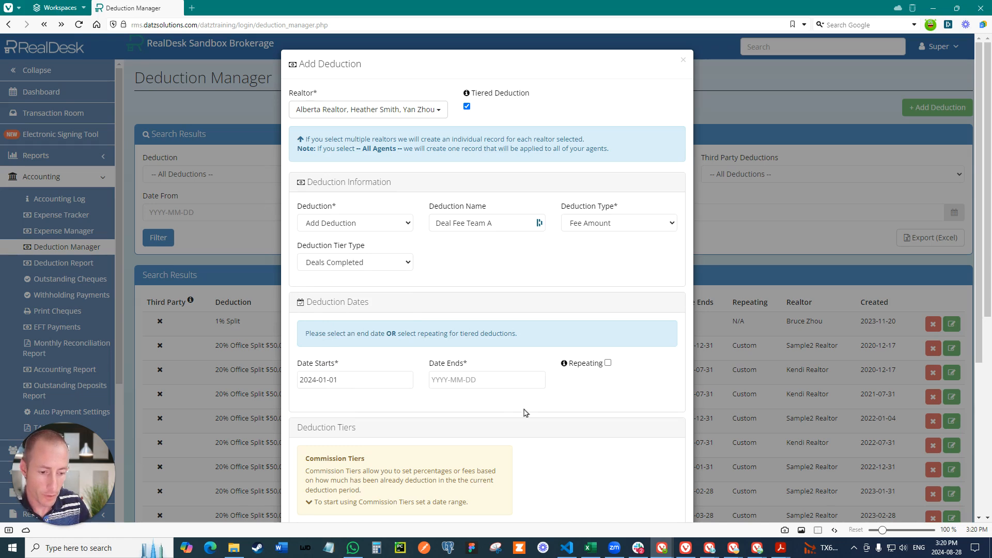
Step: Make the deduction repeating with a Yearly frequency
left_click(609, 364)
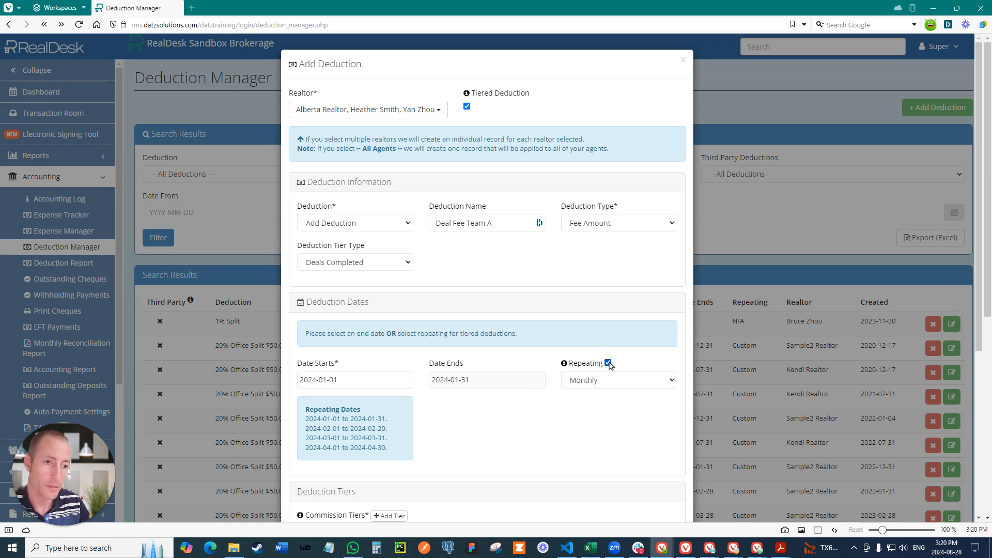
left_click(594, 381)
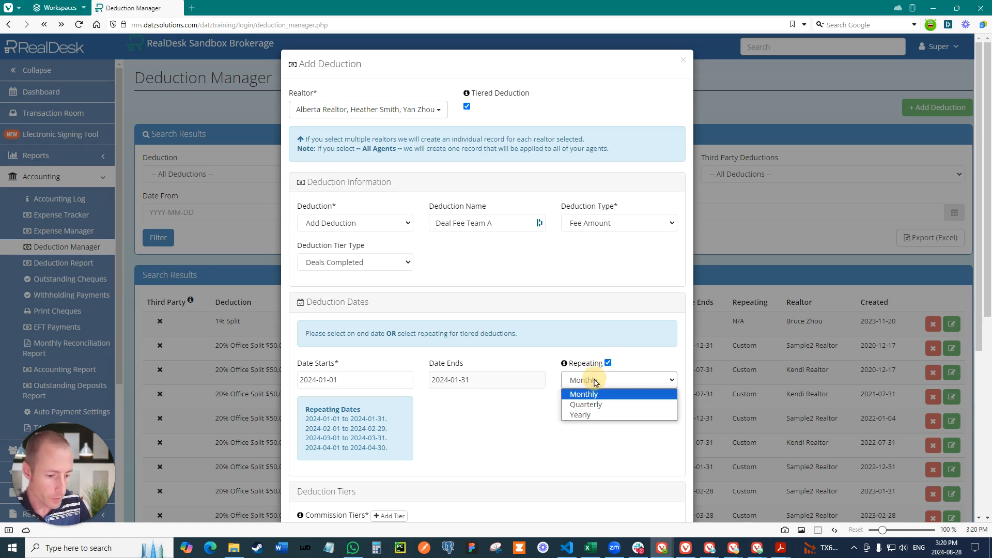
left_click(578, 416)
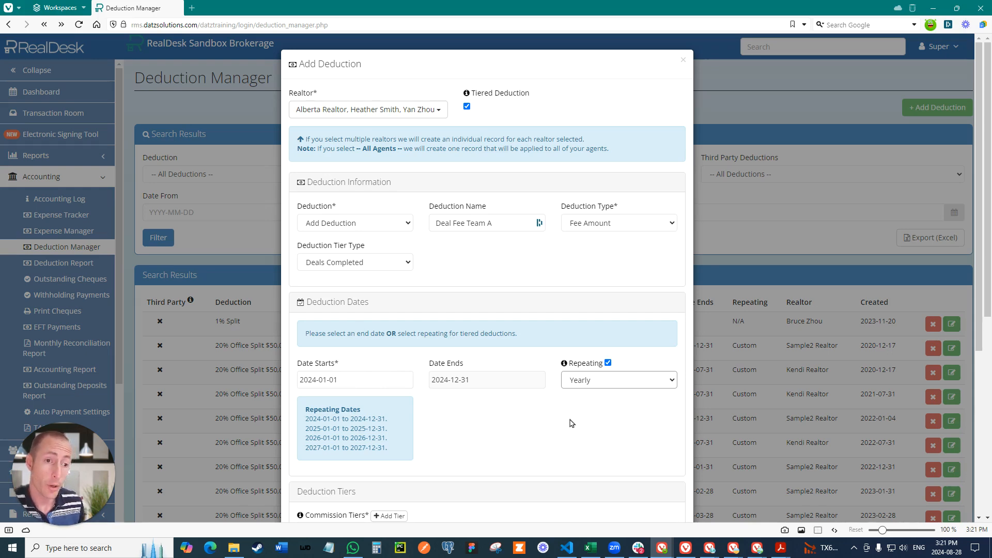
Step: Add a commission tier of $300.00 covering deals 1 to 5
scroll(507, 414, "down", 3)
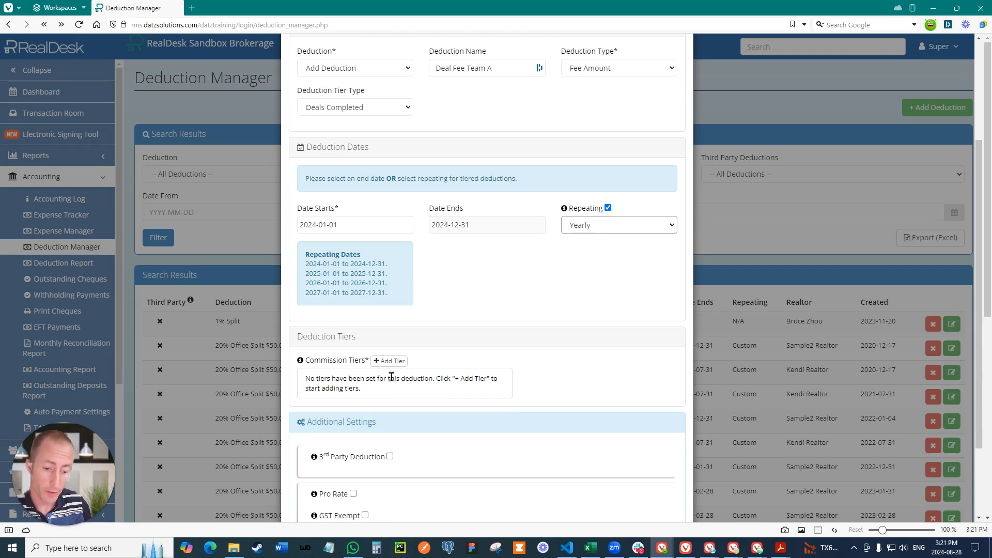
left_click(390, 361)
left_click(474, 107)
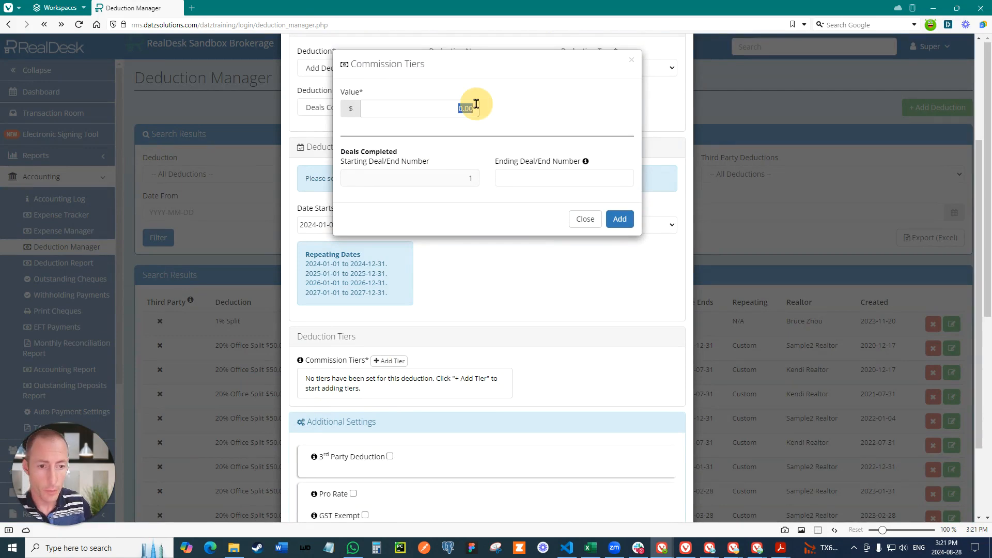
type("300")
left_click(530, 124)
left_click(595, 180)
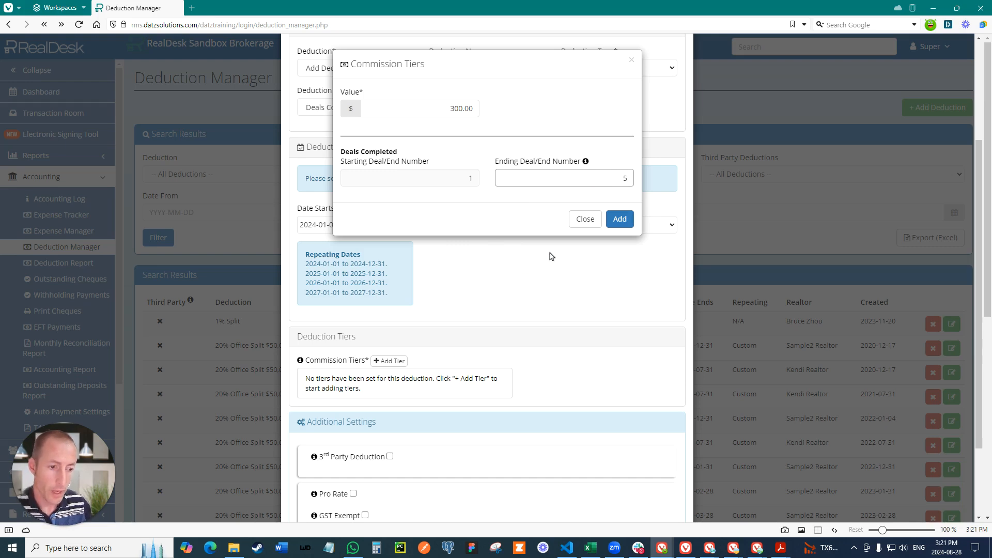
left_click(620, 219)
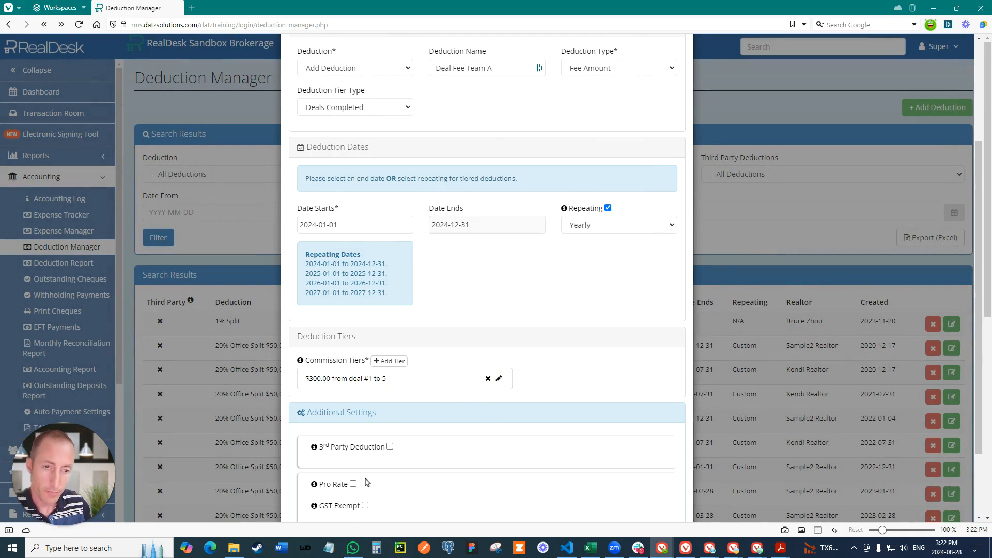
Step: Add a second commission tier of $200.00 covering deals 6 to 10
left_click(389, 361)
double_click(470, 109)
type("200")
left_click(592, 175)
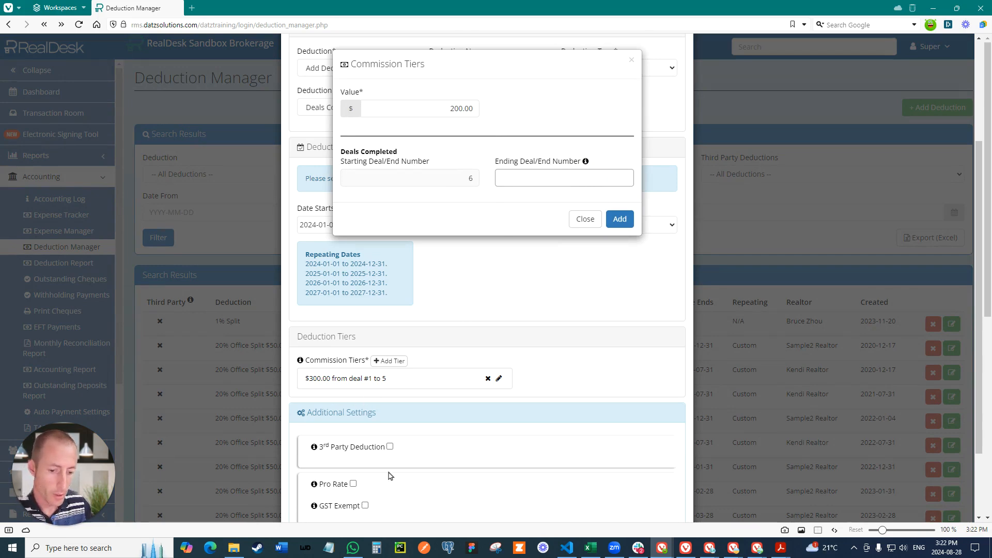
type("10")
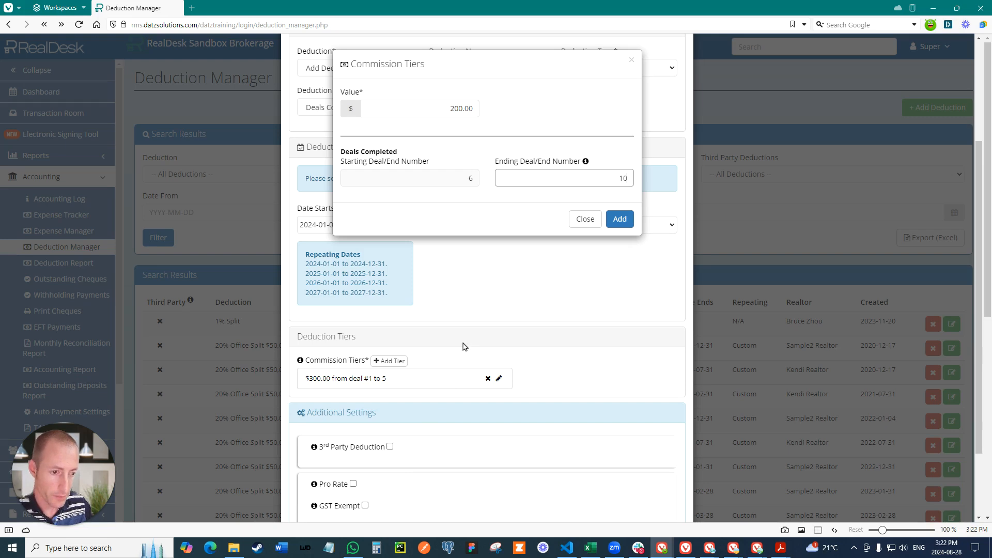
left_click(620, 218)
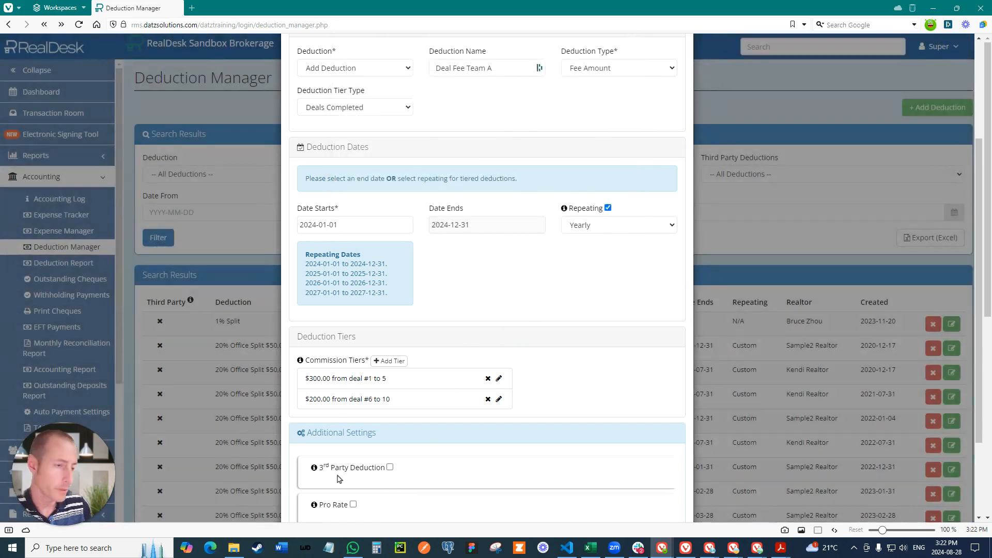
Step: Add a third commission tier of $100.00 covering deals 11 to 20
left_click(389, 361)
key("ctrl+a")
type("100")
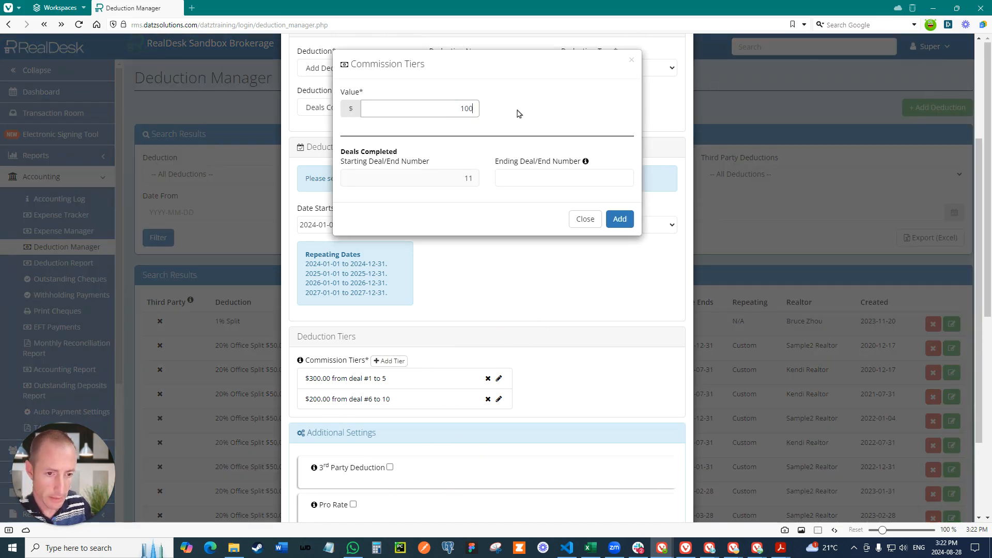
left_click(593, 177)
type("20")
left_click(618, 218)
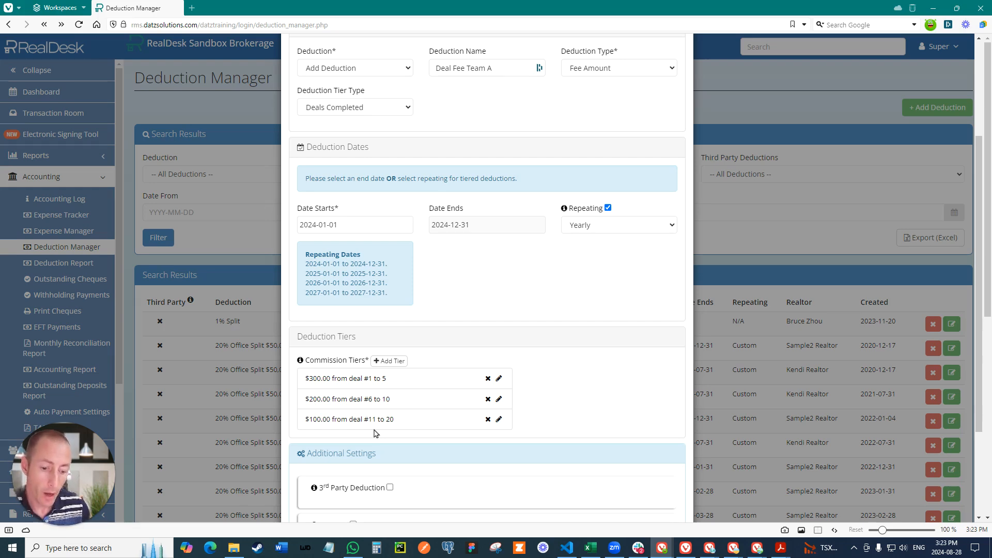
left_click(389, 361)
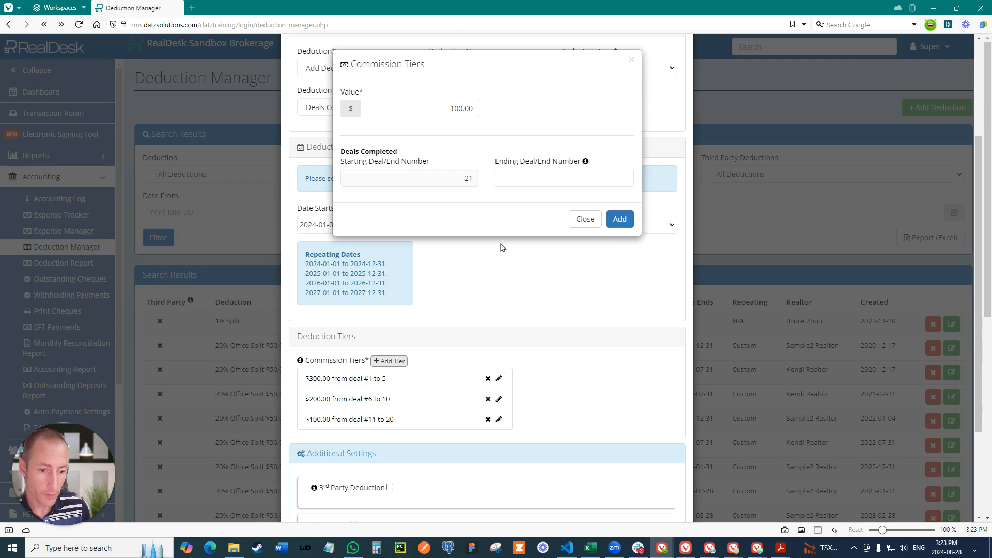
left_click(595, 174)
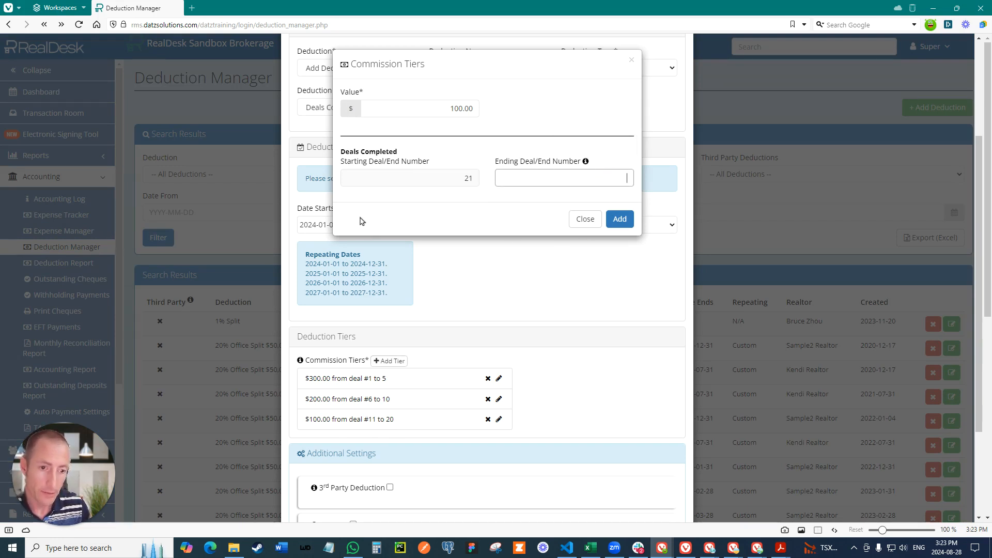
left_click_drag(449, 109, 515, 109)
type("5")
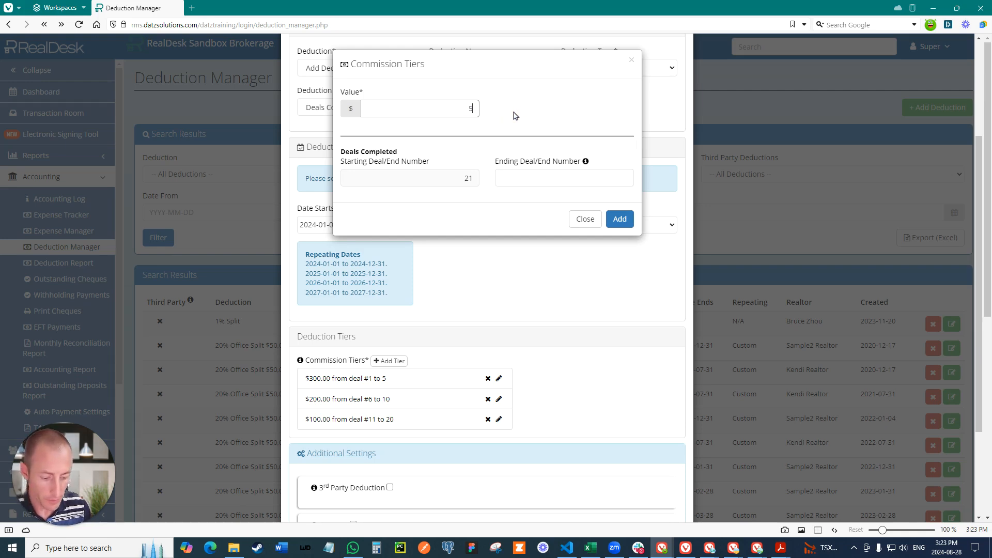
type("0")
key("Return")
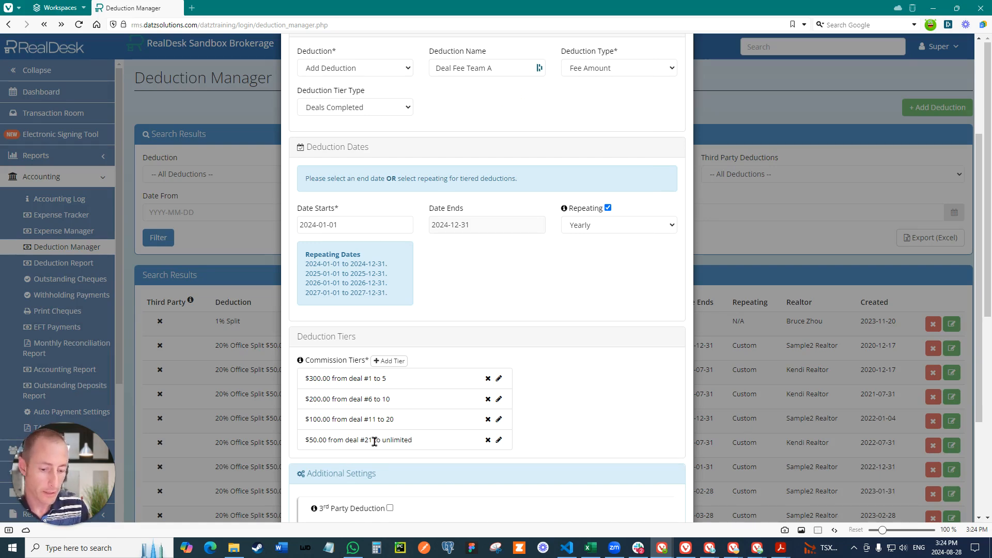
left_click(488, 440)
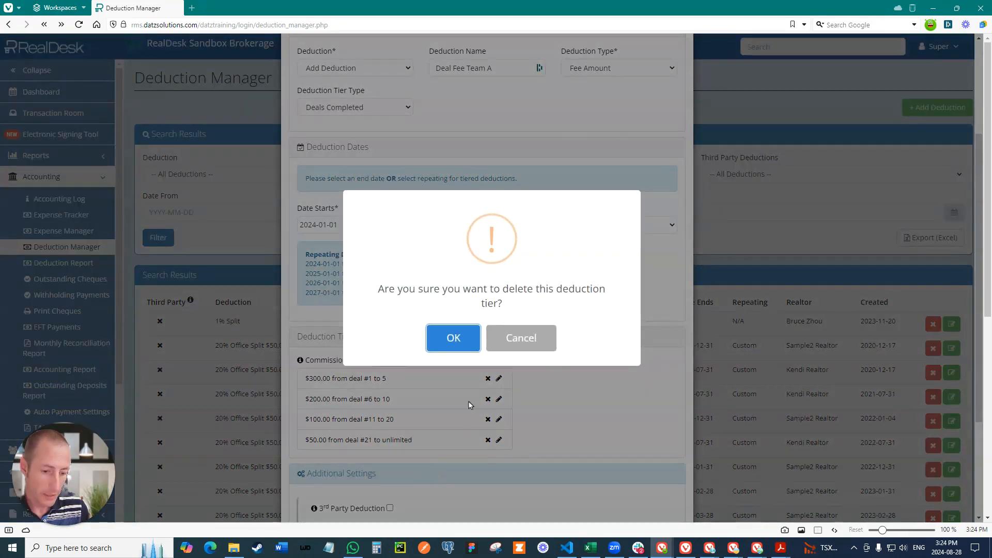
left_click(450, 338)
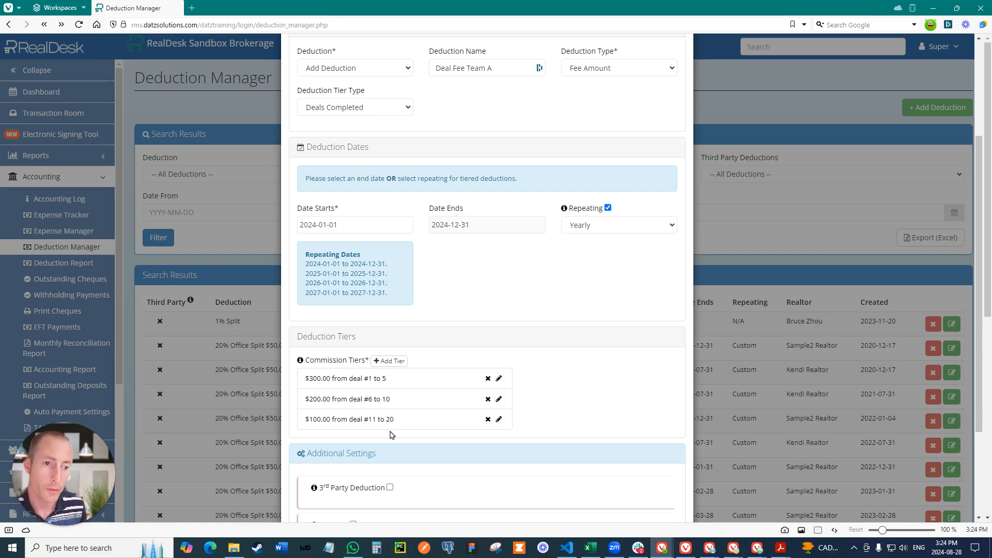
Step: Enable Pro Rate for the deduction and save it
scroll(391, 436, "down", 2)
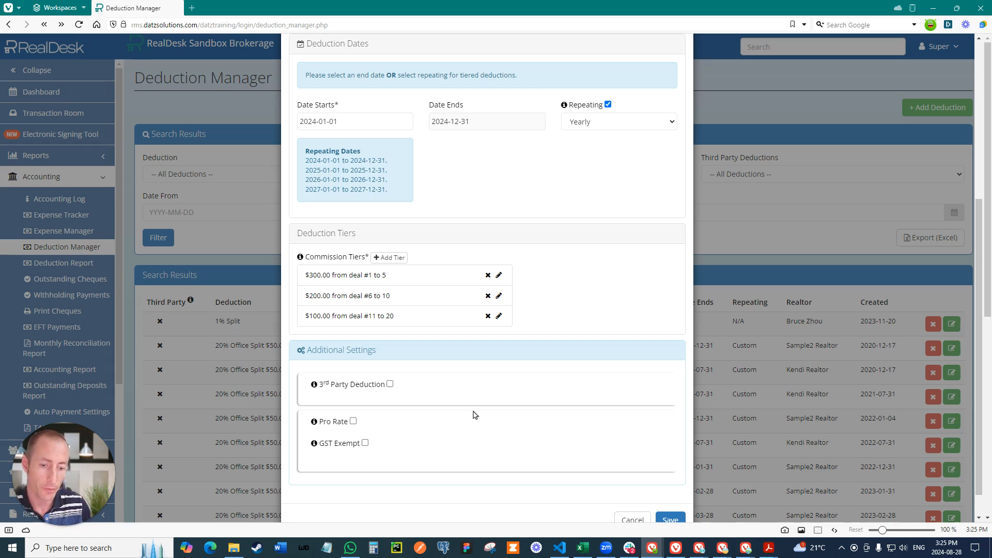
left_click(353, 422)
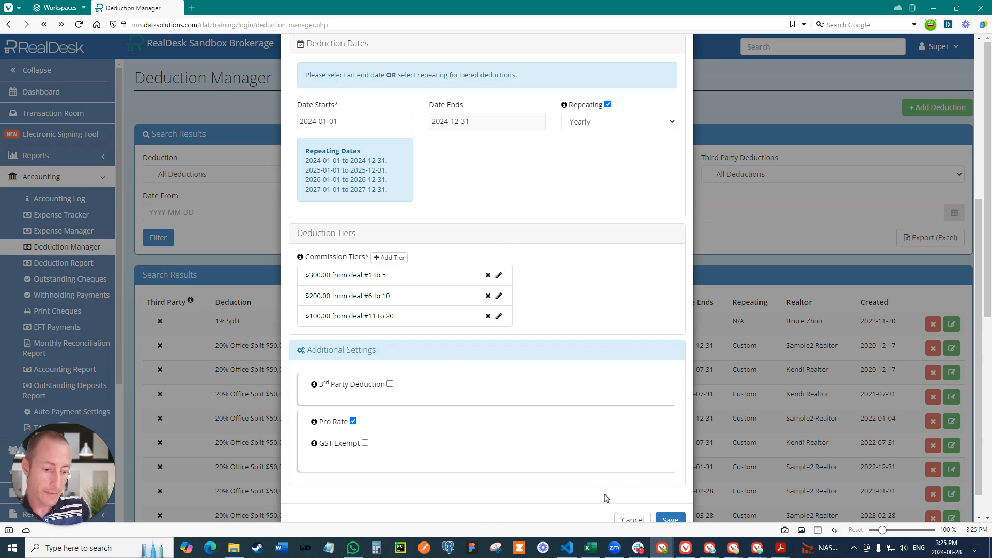
left_click(674, 519)
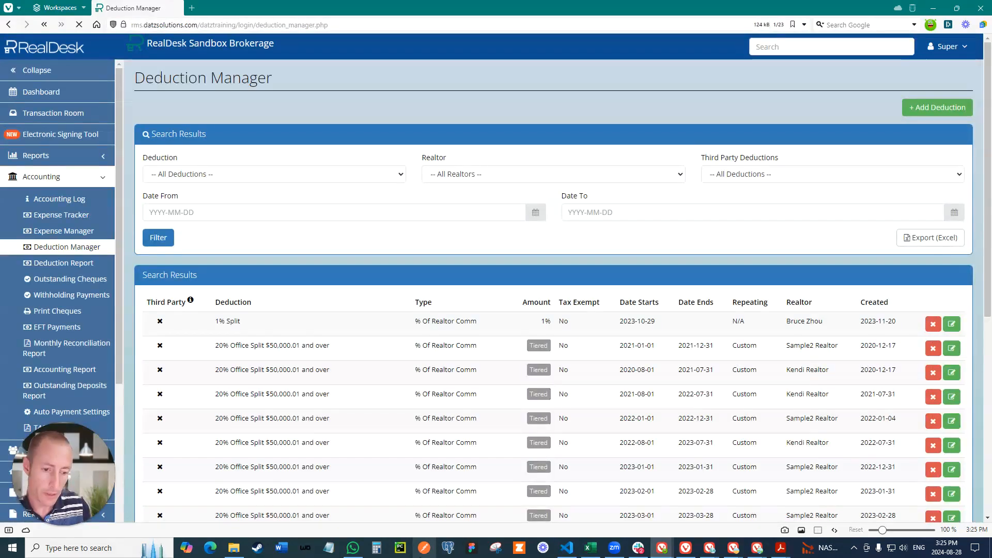
Step: Start a new tiered deduction and select six realtors for it
left_click(948, 109)
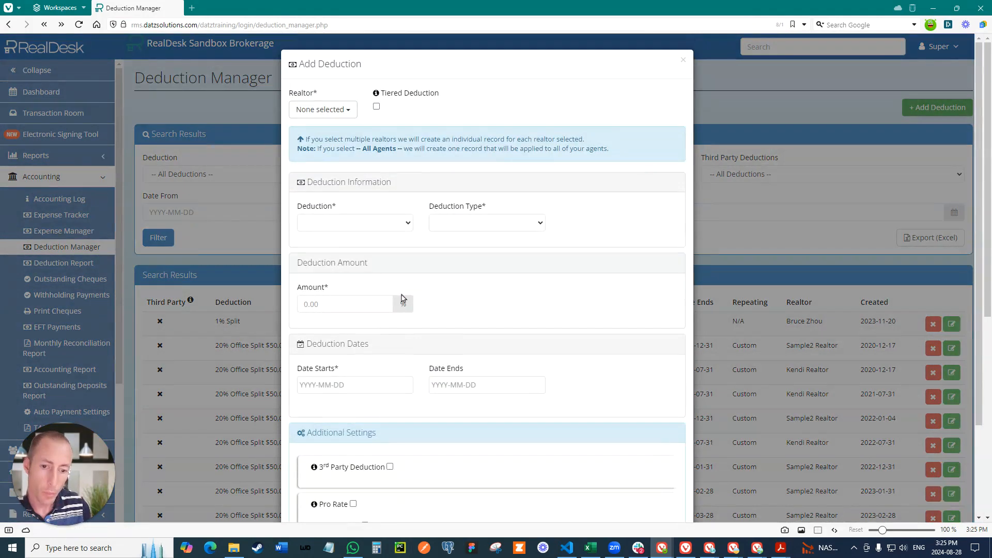
left_click(314, 109)
left_click(303, 185)
left_click(304, 198)
left_click(303, 210)
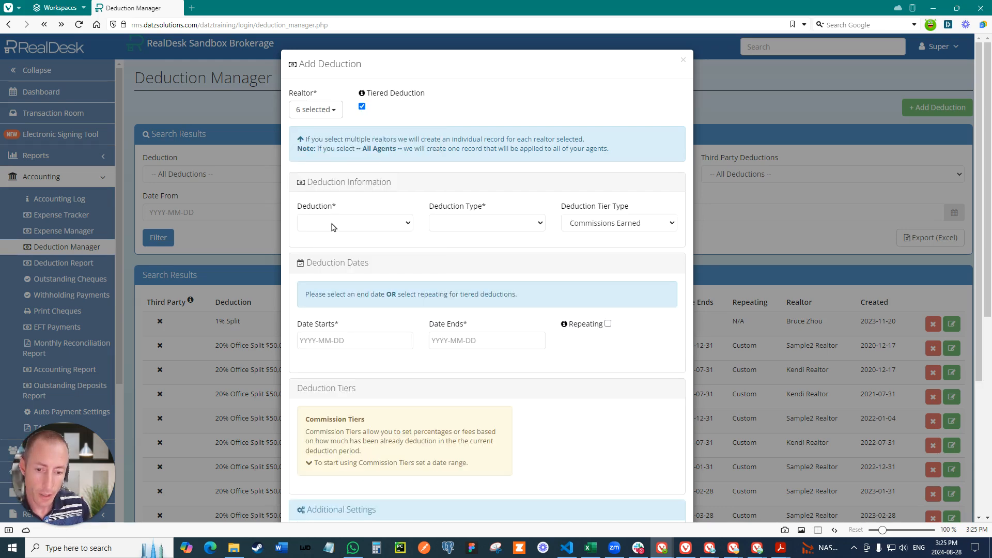
Step: Choose to add a new deduction and name it Split Fee Team B
left_click(333, 223)
left_click(333, 246)
left_click(455, 224)
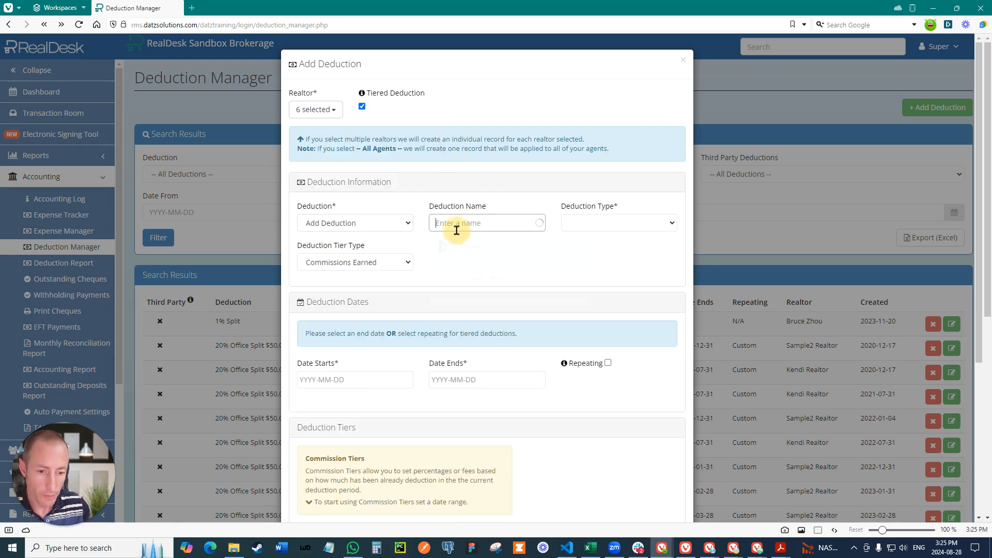
type("Split Fee Team B")
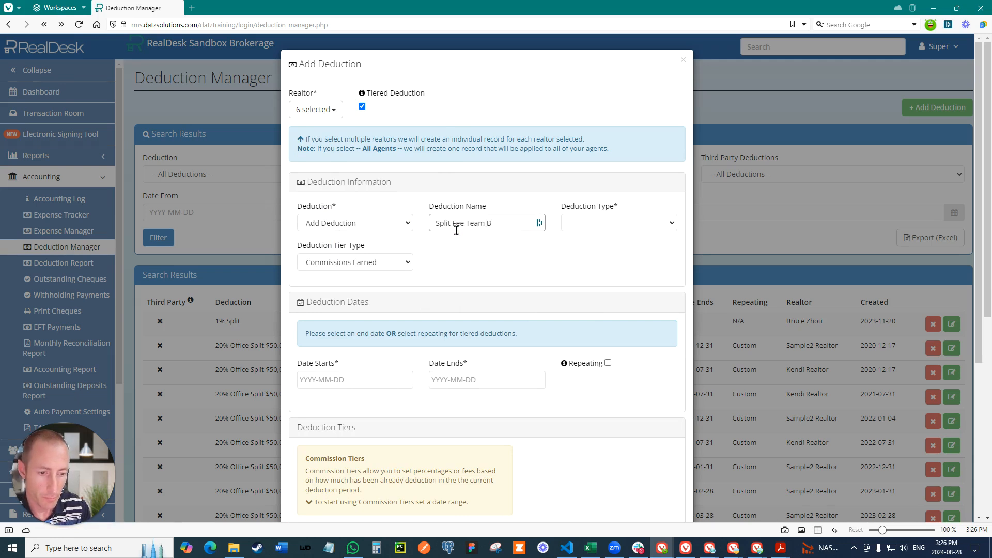
key("Tab")
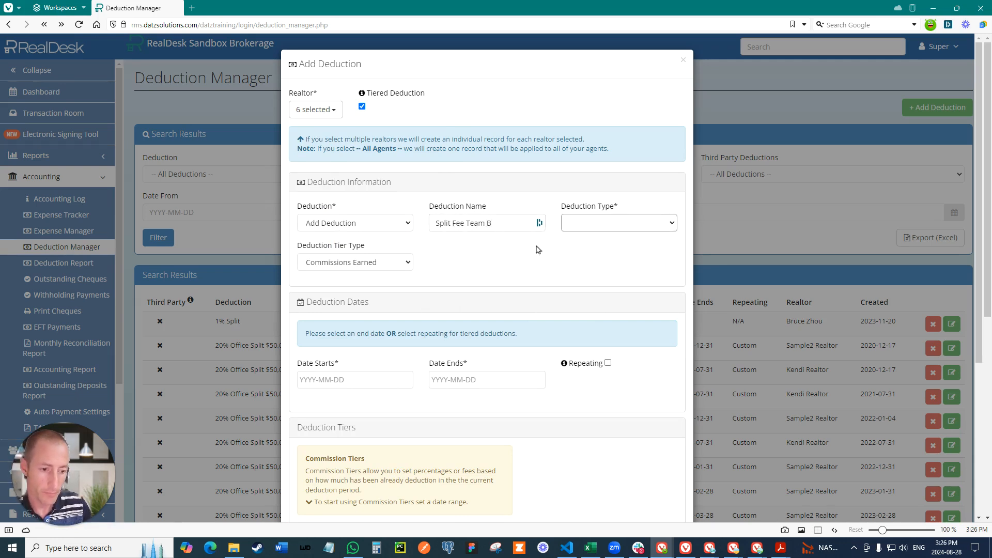
Step: Set the deduction type to % Of Realtor Comm and the start date to 2024-01-01
left_click(584, 226)
left_click(589, 248)
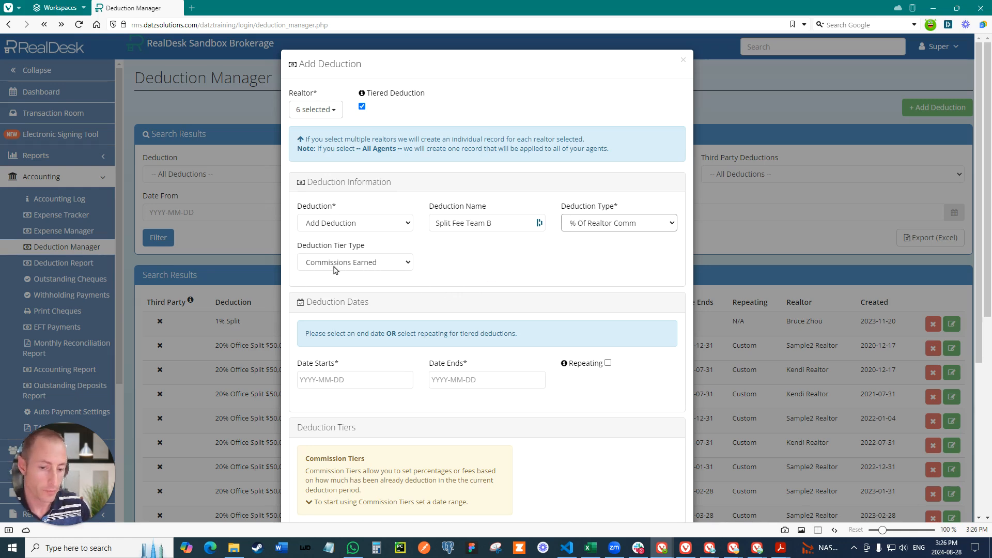
left_click(342, 381)
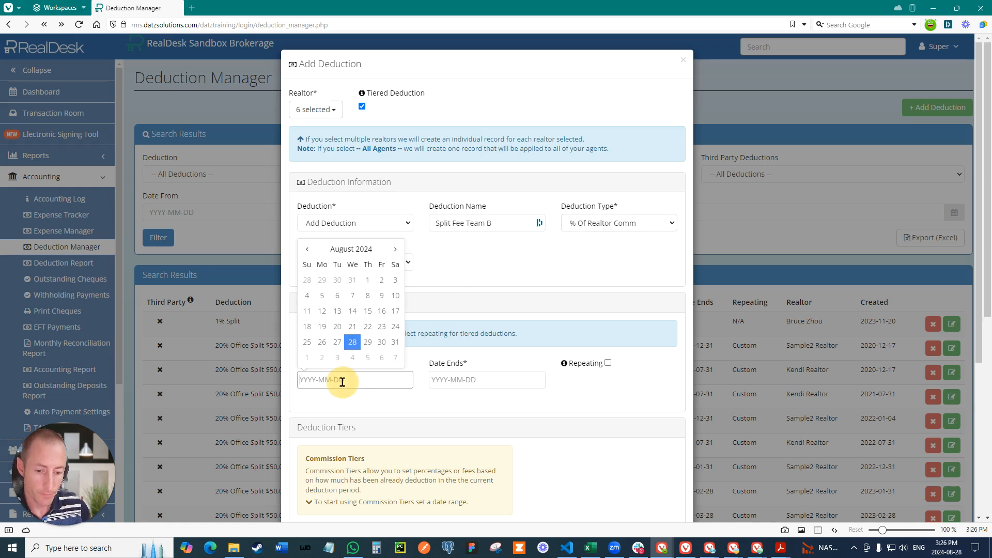
left_click(306, 249)
left_click(306, 250)
left_click(306, 250)
left_click(306, 250)
left_click(306, 250)
left_click(306, 249)
left_click(306, 250)
left_click(329, 281)
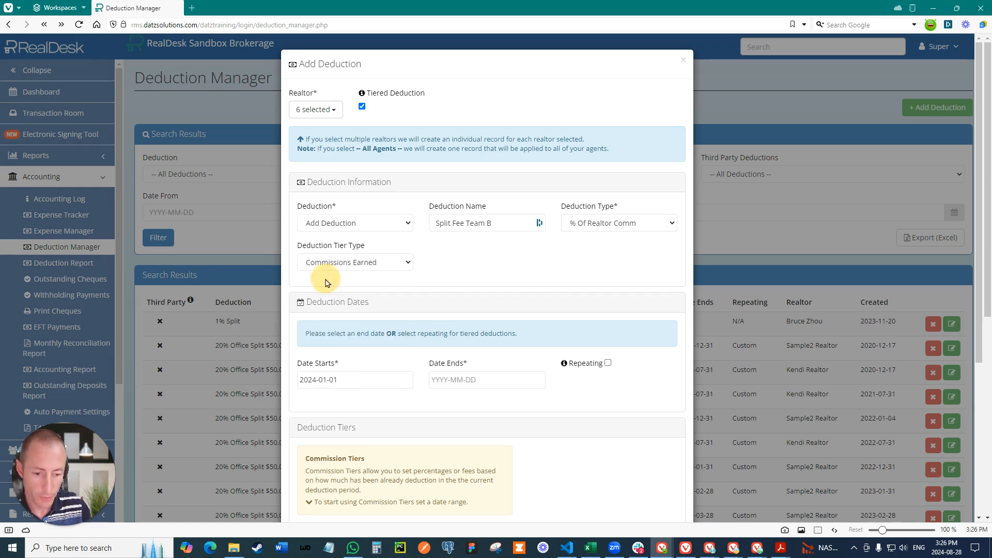
Step: Make the deduction repeating with a Yearly frequency
left_click(608, 364)
left_click(582, 380)
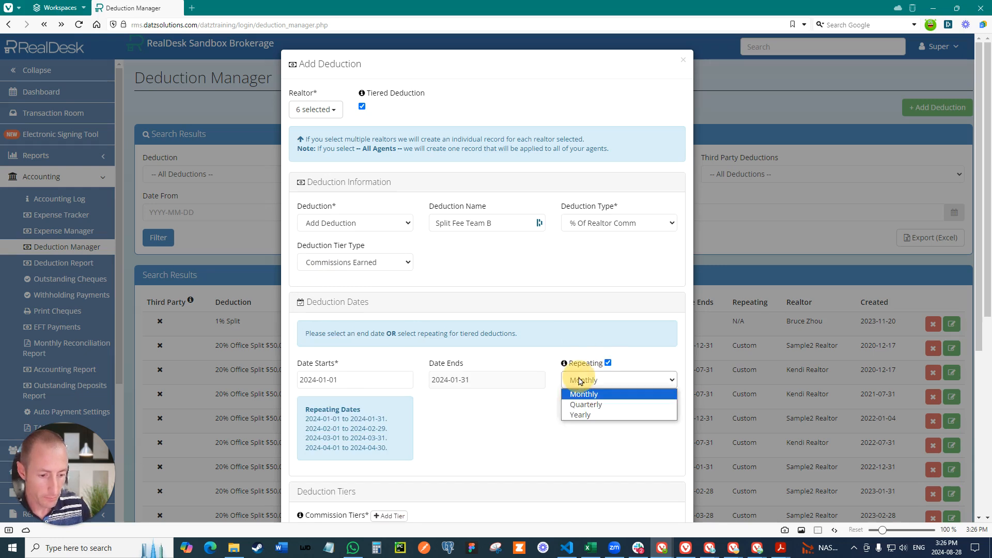
left_click(572, 416)
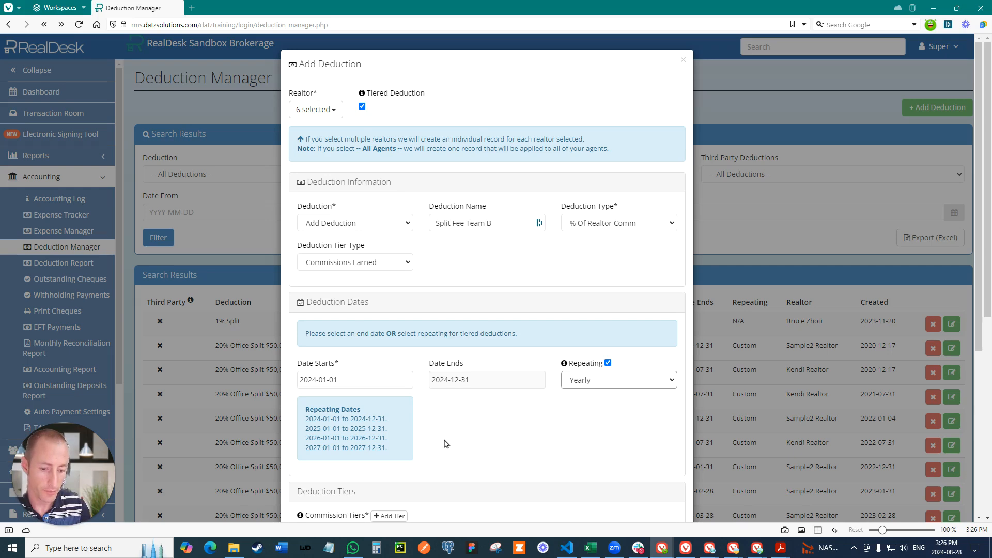
Step: Add a commission tier of 20% for commissions from $0.00 to $50,000.00
scroll(443, 443, "down", 2)
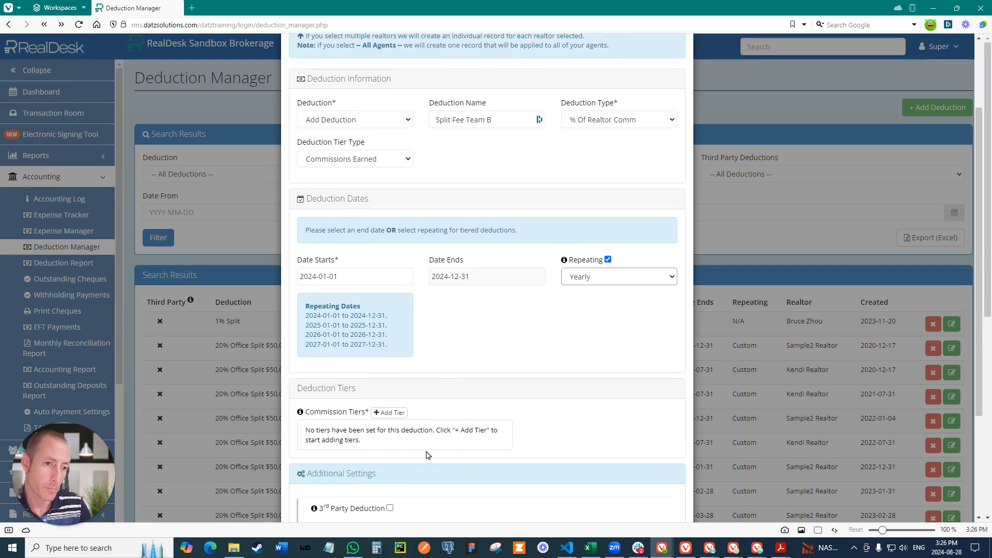
left_click(390, 413)
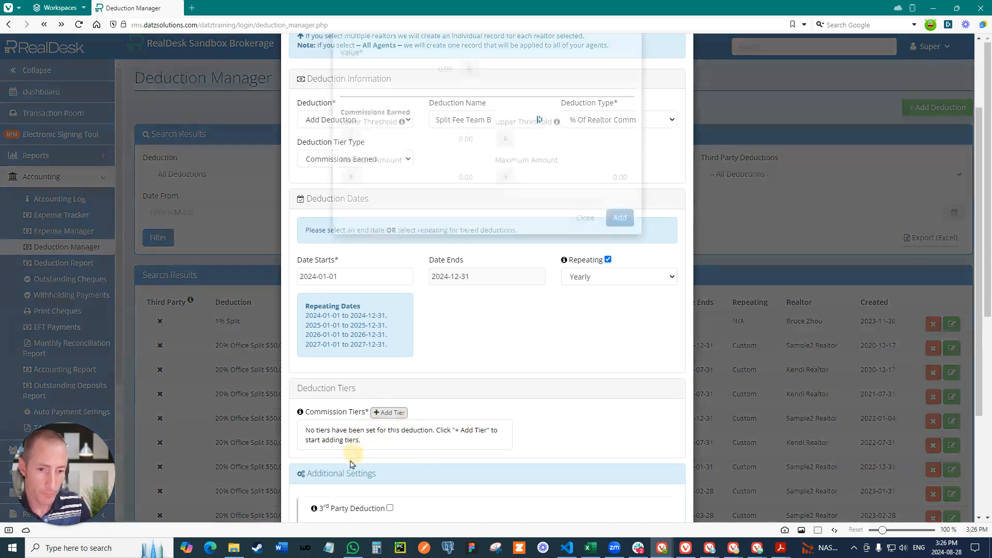
type("20")
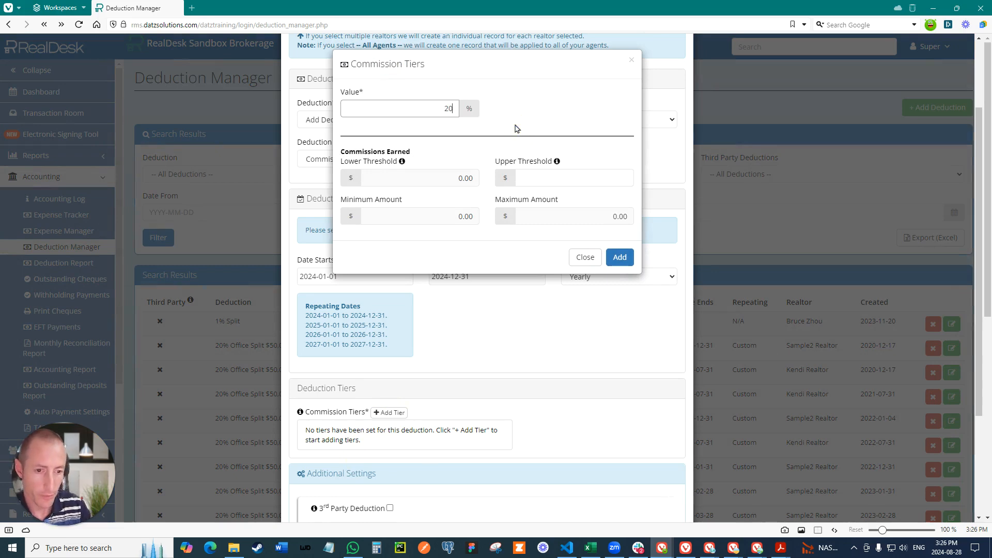
left_click(594, 179)
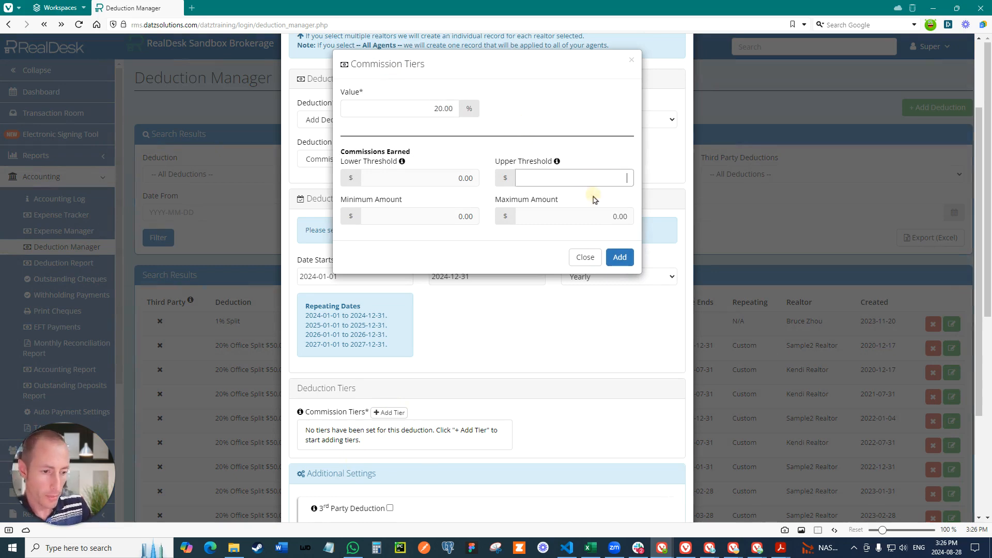
type("50000")
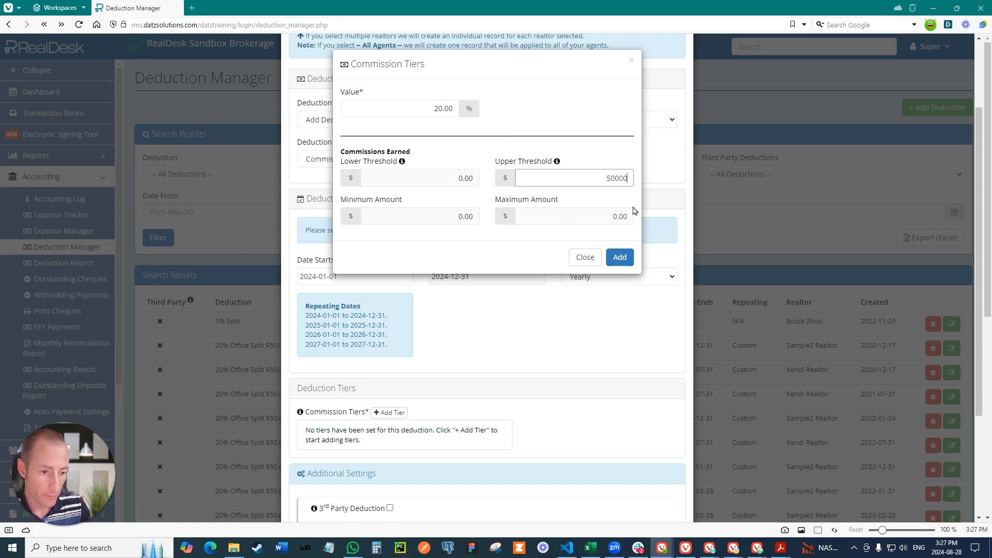
left_click(498, 432)
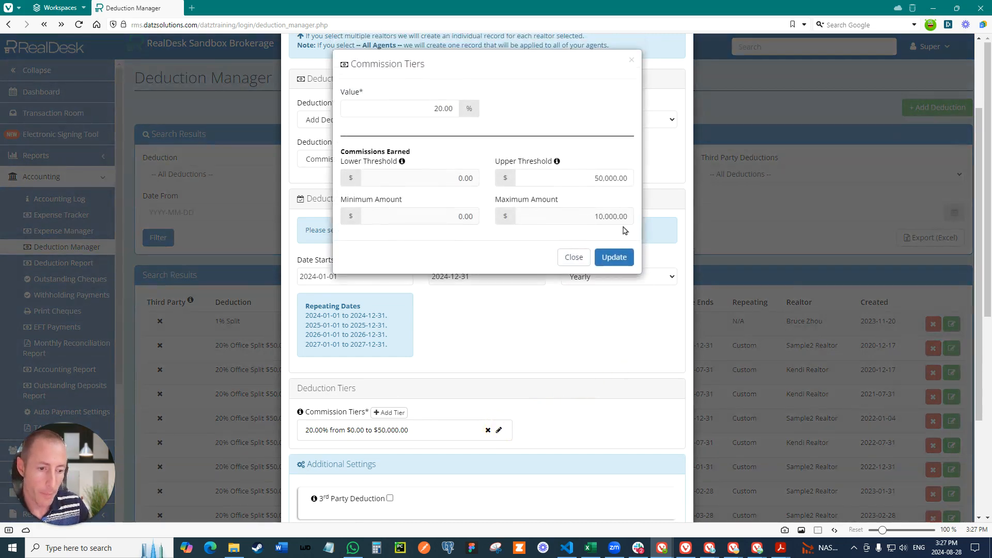
left_click(575, 257)
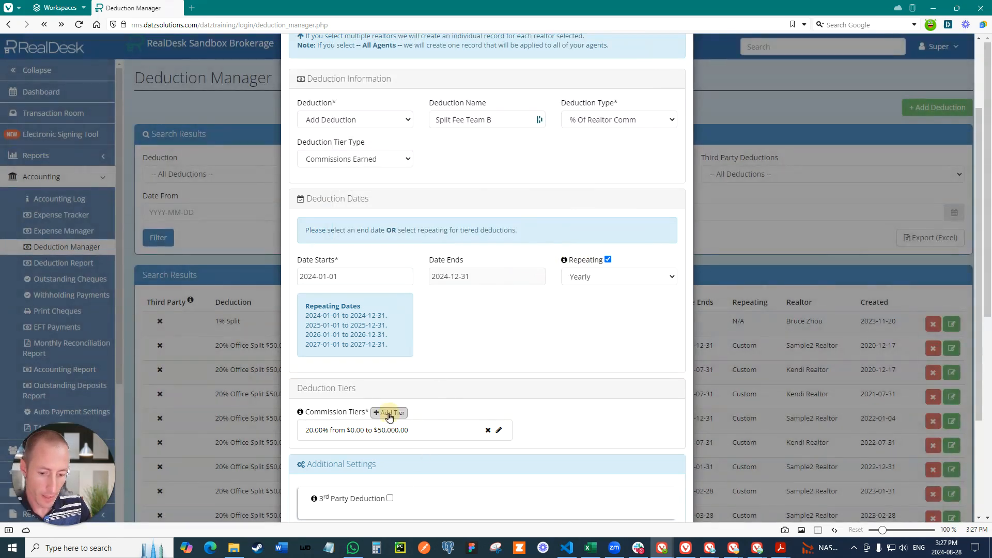
Step: Add a second commission tier of 15% for commissions from $50,000.01 up to $100,000
left_click(389, 412)
double_click(443, 108)
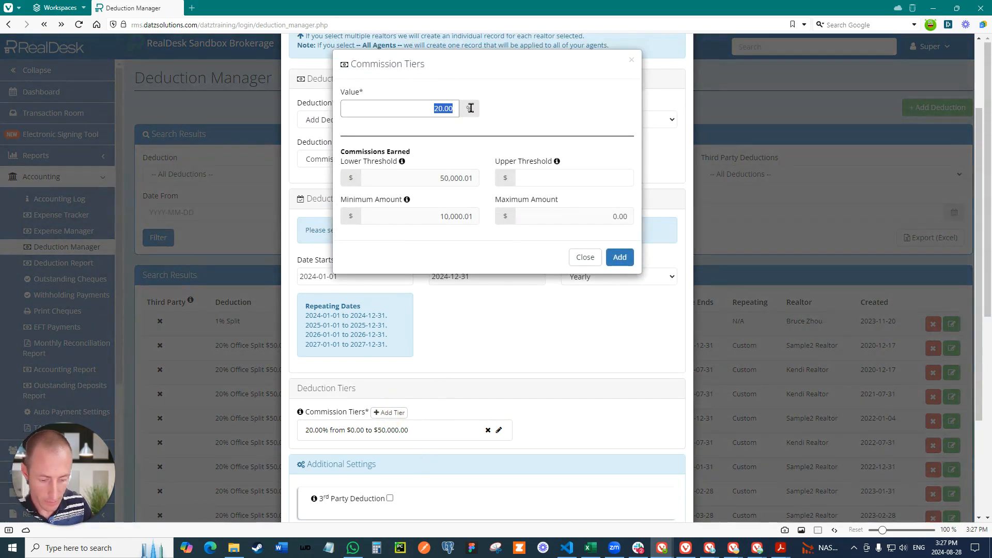
type("15")
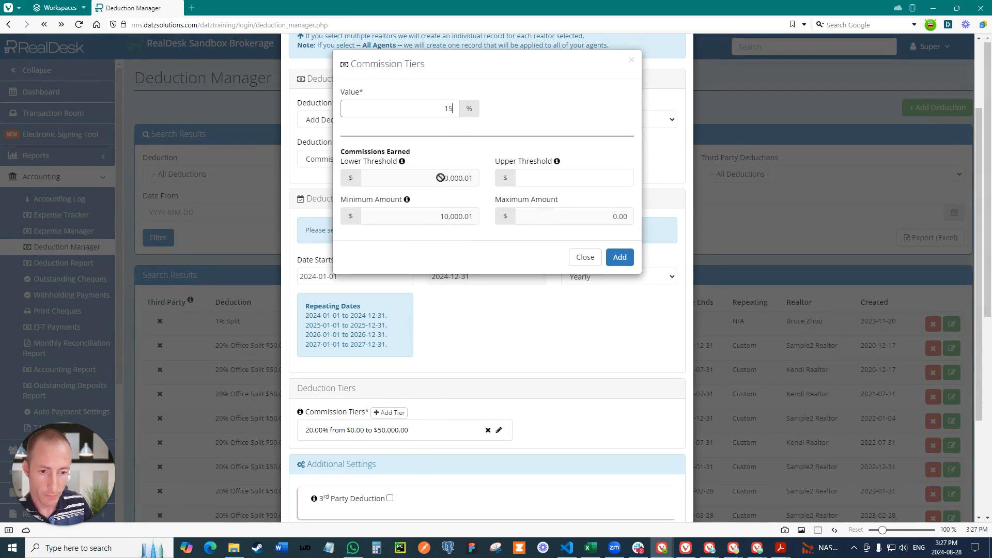
left_click(574, 176)
type("100,000")
left_click(620, 257)
Step: Add a third commission tier of 10% for commissions from $100,000.01 to $500,000.00
type("10")
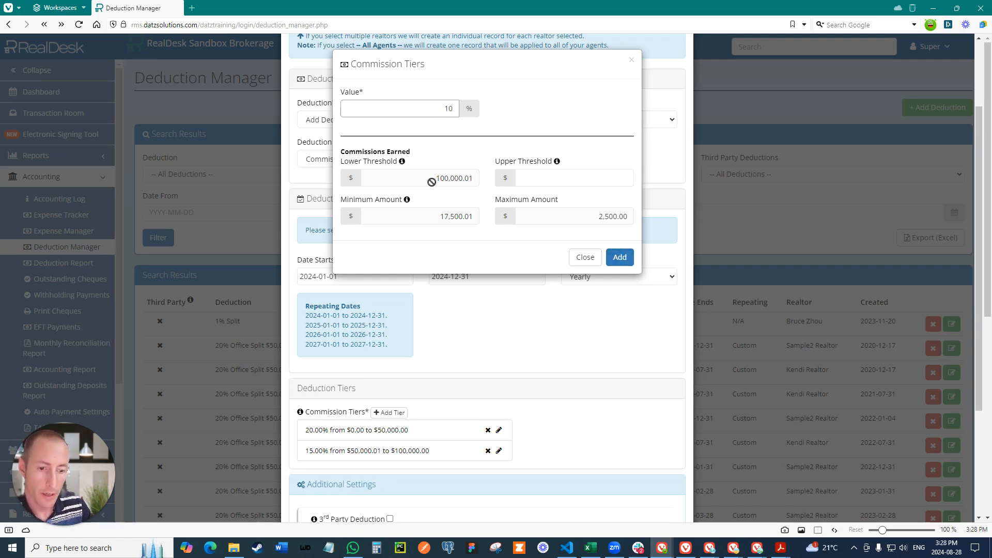
left_click(597, 179)
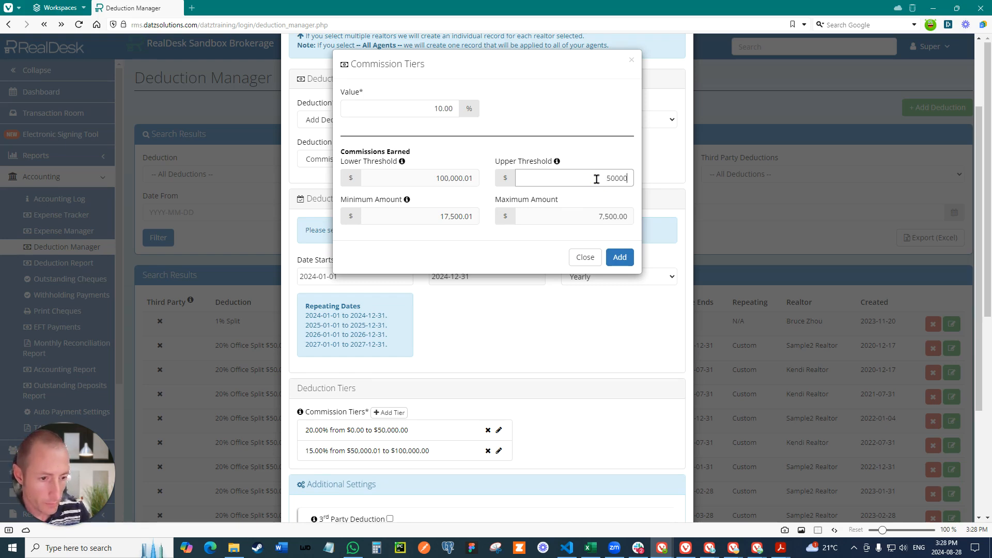
key("Return")
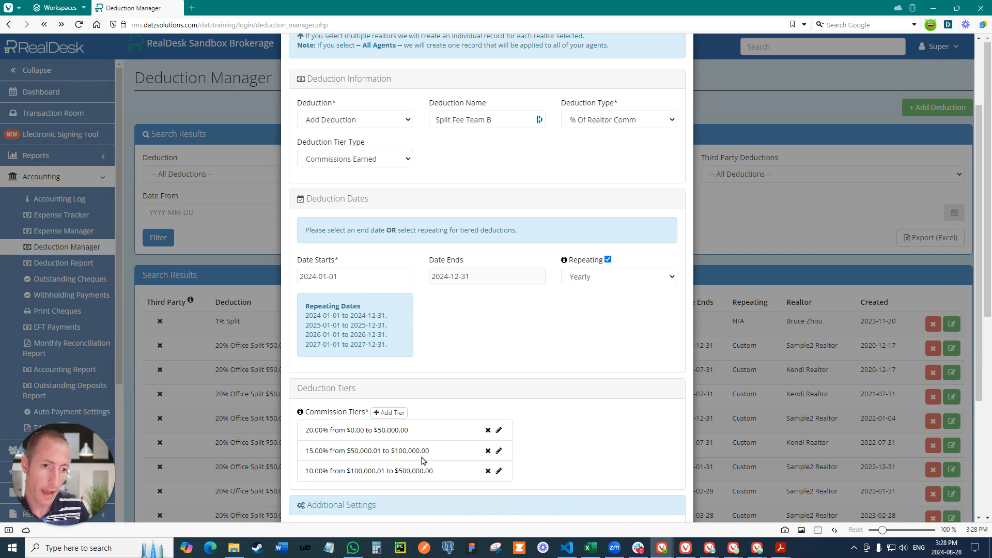
Step: Save the Split Fee Team B deduction
scroll(543, 437, "down", 1)
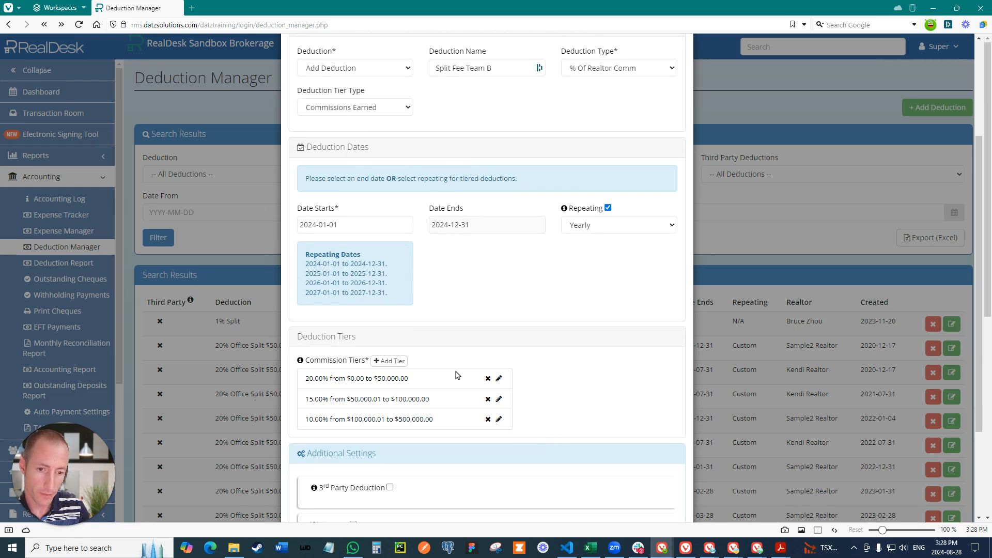
scroll(457, 374, "down", 1)
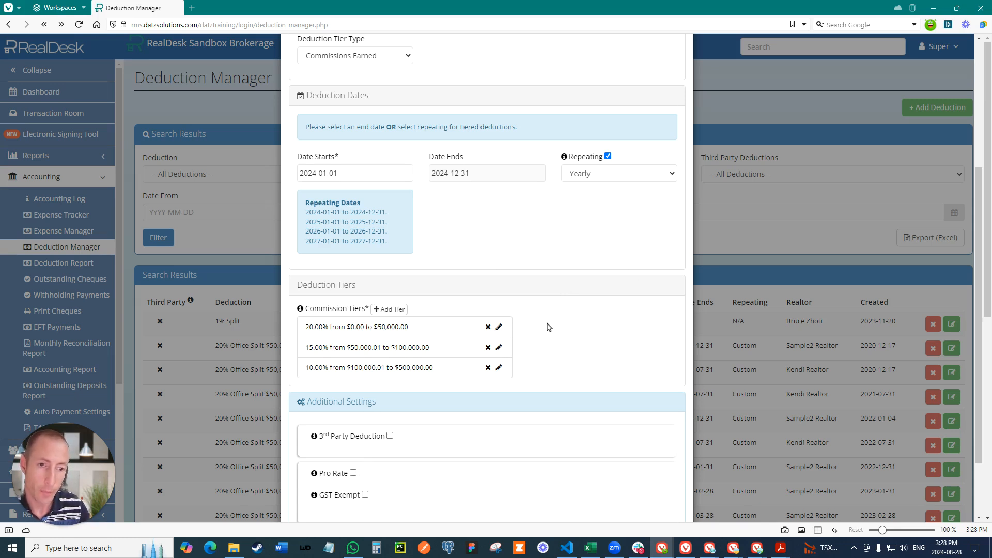
scroll(548, 327, "down", 3)
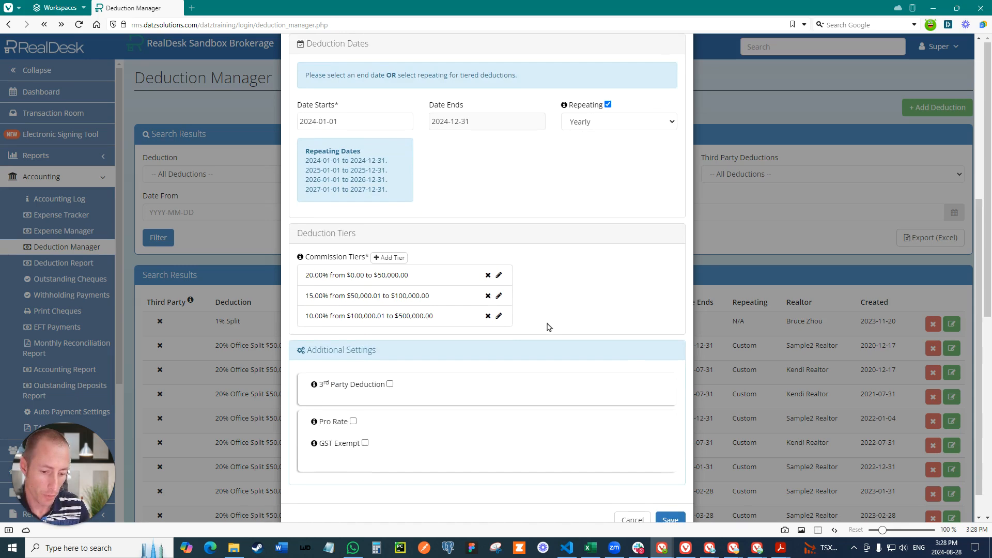
left_click(667, 494)
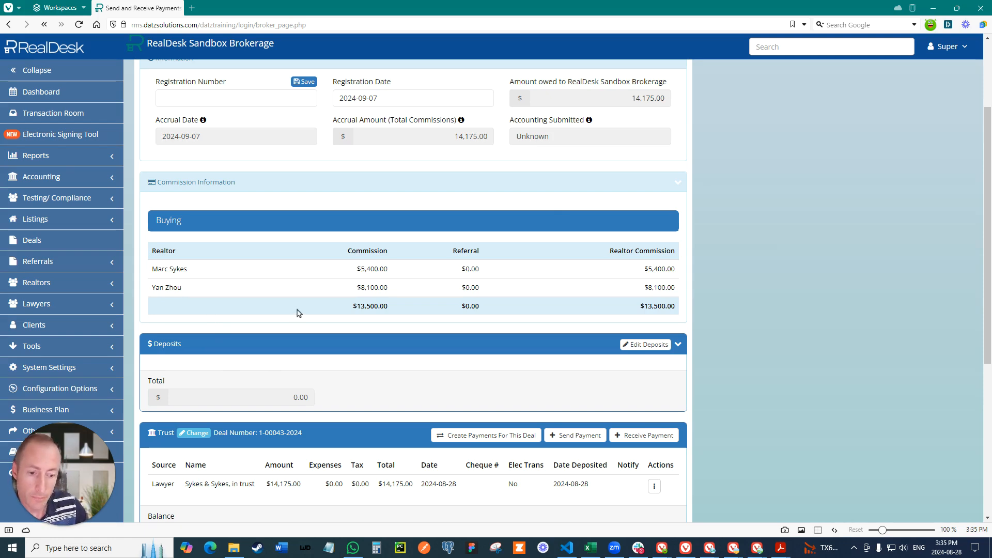
Step: Open the payment creation dialog for this deal
scroll(366, 321, "down", 4)
left_click(488, 229)
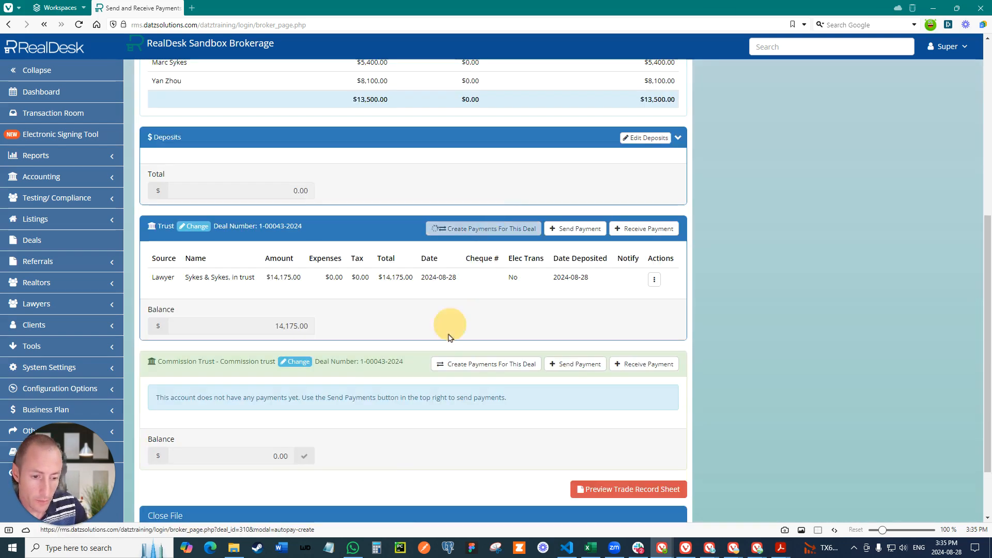
scroll(428, 329, "down", 1)
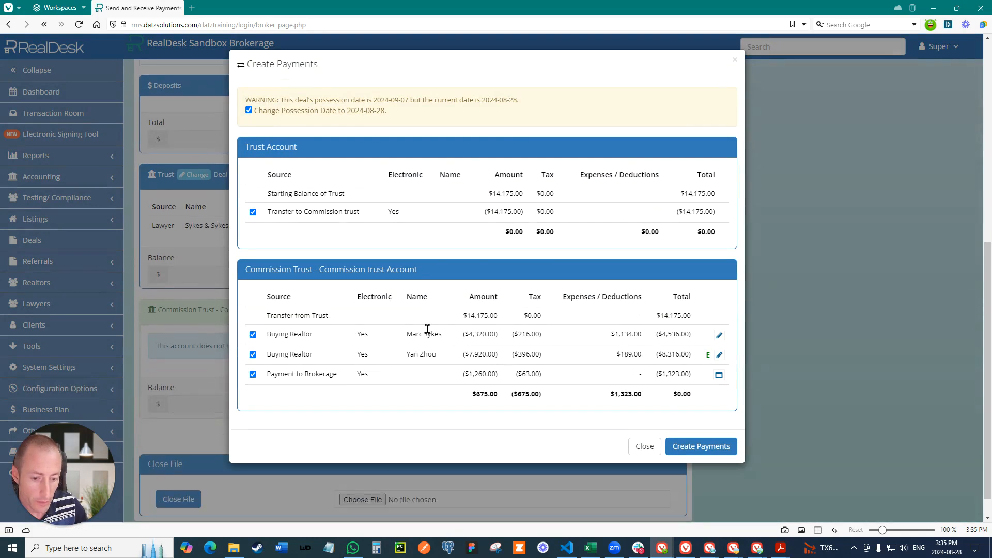
Step: Inspect the Split Fee Team B deduction overview within the first buying realtor's payment options
left_click(719, 336)
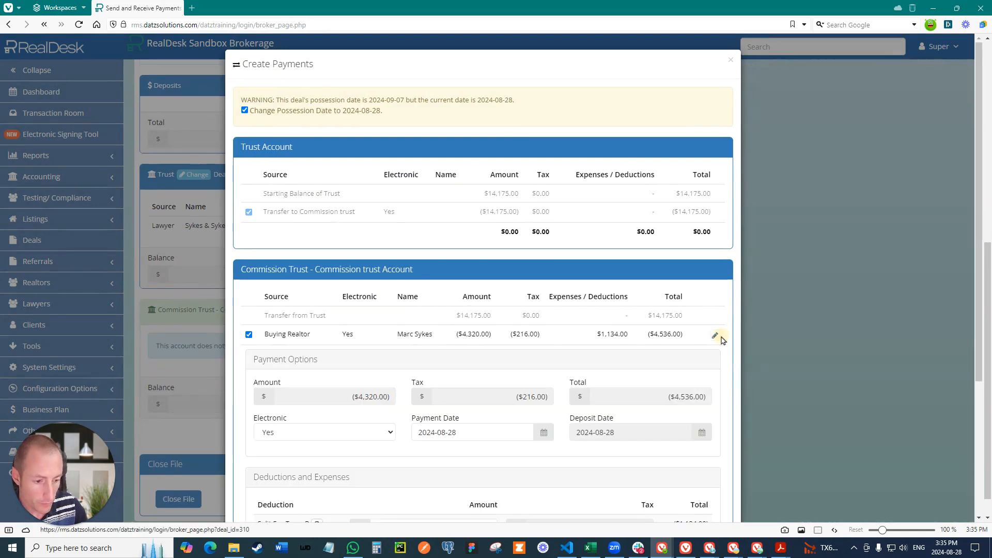
scroll(518, 349, "down", 4)
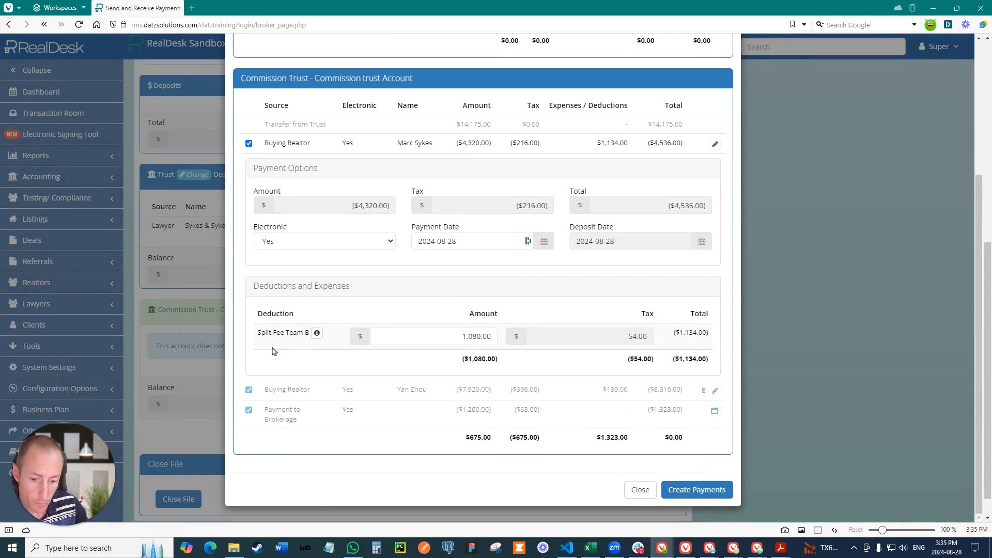
left_click(317, 333)
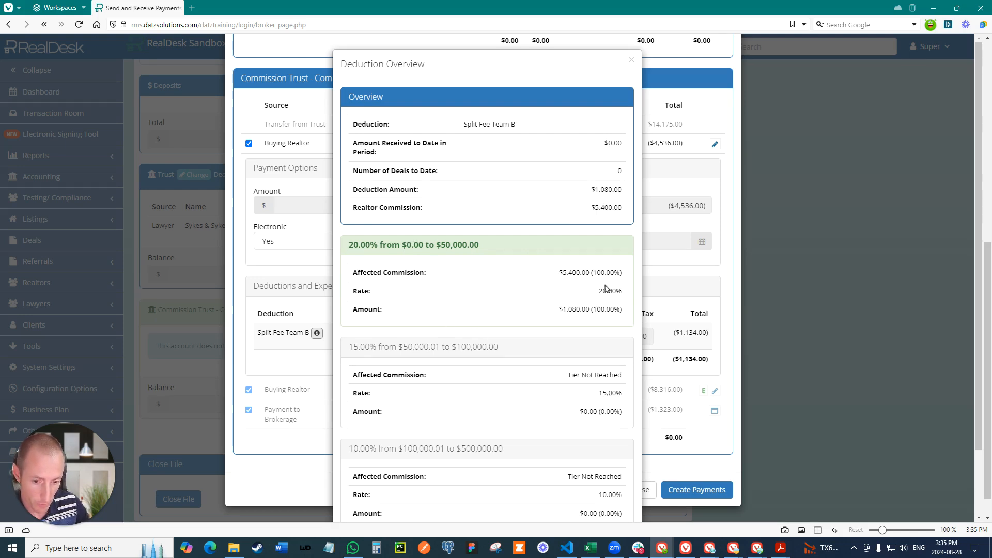
left_click(646, 251)
Step: Open the second buying realtor's payment options and inspect the Deal Fee Team A deduction overview
left_click(717, 356)
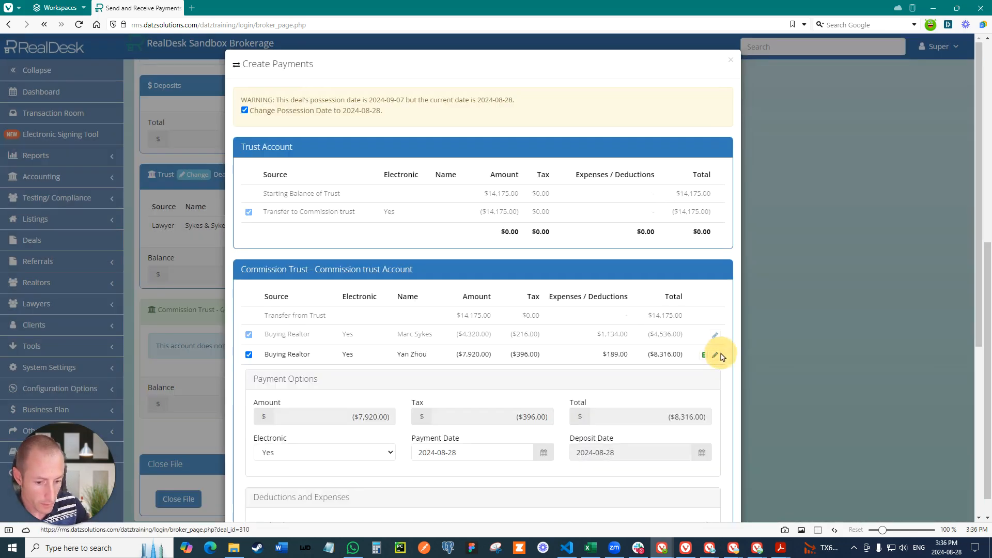
scroll(620, 325, "down", 3)
scroll(450, 428, "down", 1)
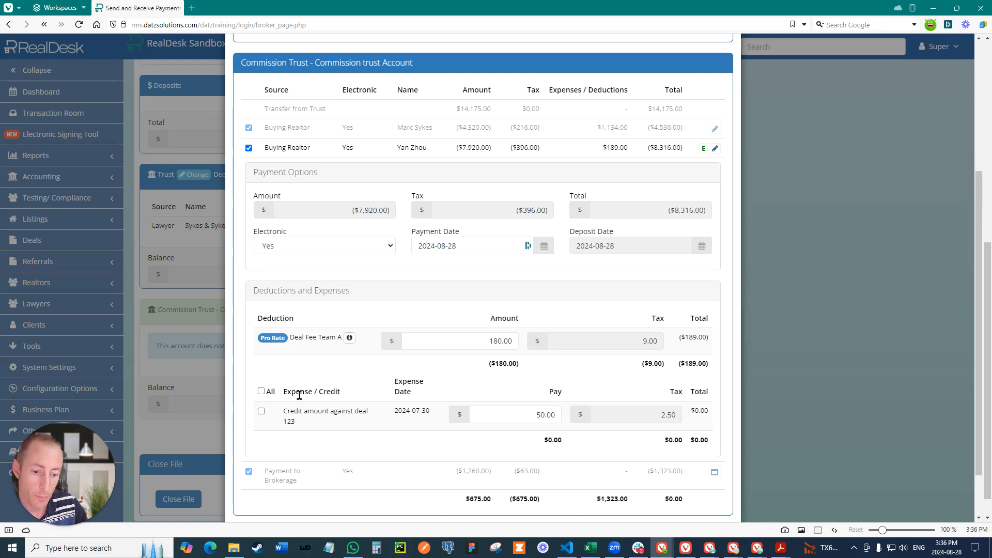
left_click(349, 340)
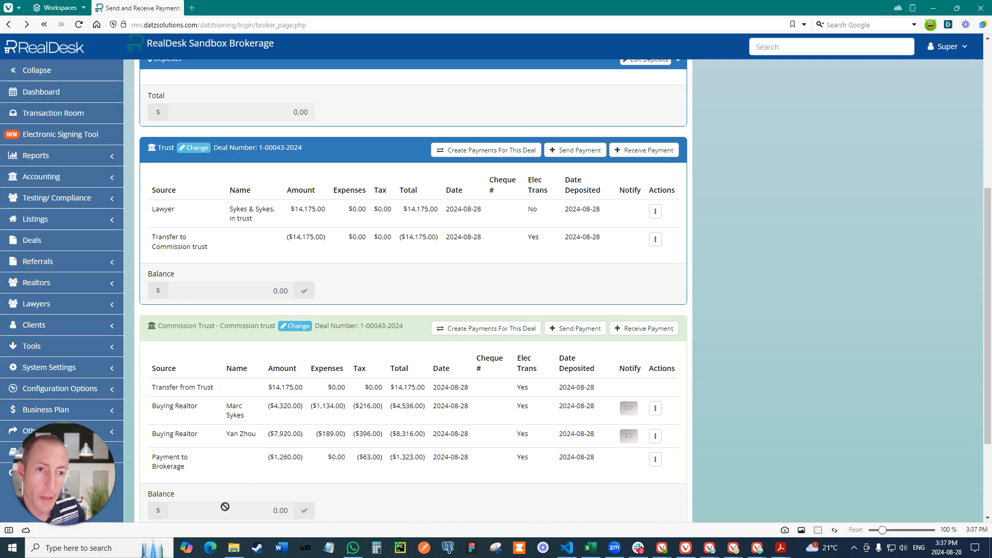
Step: Review the deduction and expense sources of the brokerage payment, including the Split Fee Team B deduction overview
left_click(658, 461)
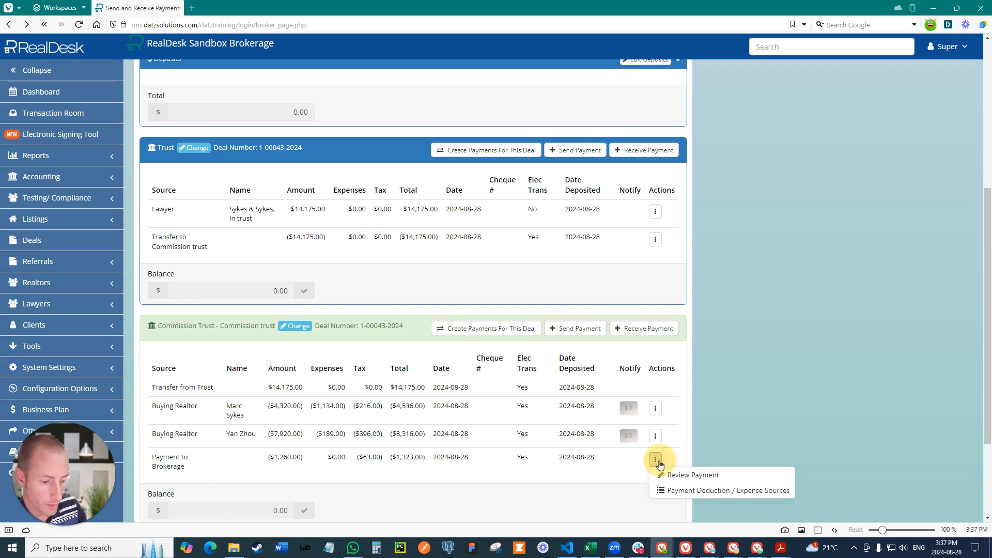
left_click(679, 490)
left_click(468, 145)
scroll(476, 202, "down", 2)
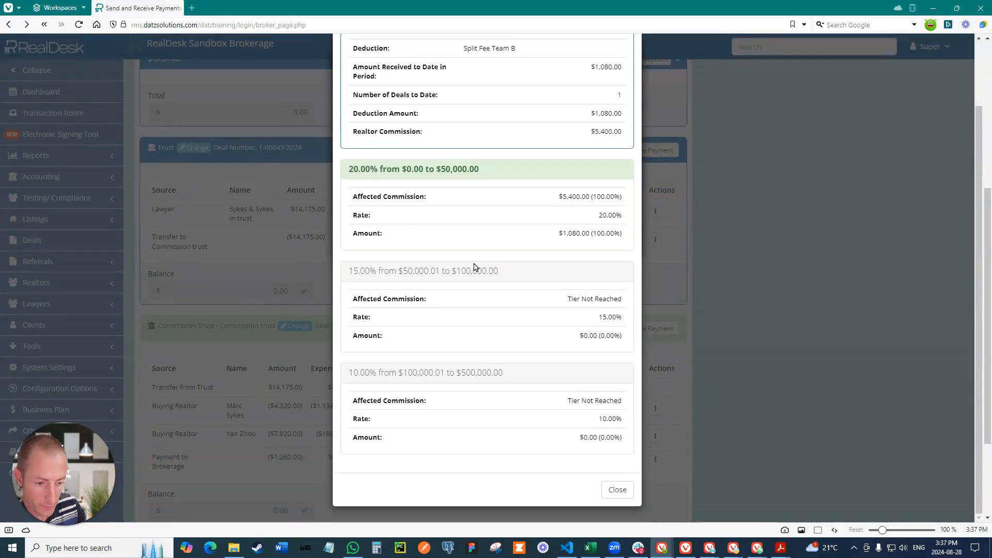
left_click(618, 490)
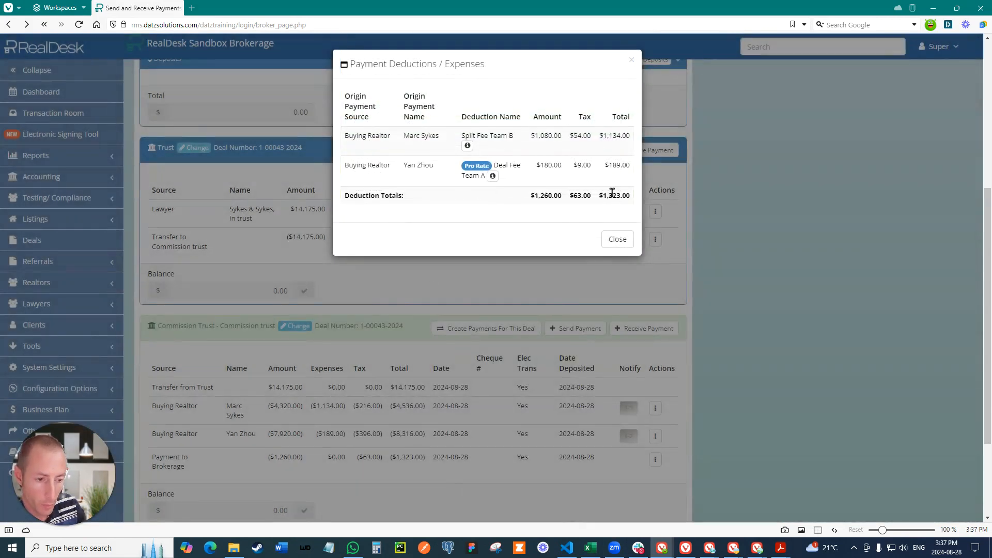
left_click(617, 239)
Step: Open the Deduction Report and filter it to show only the Split Fee Team B deduction
left_click(41, 176)
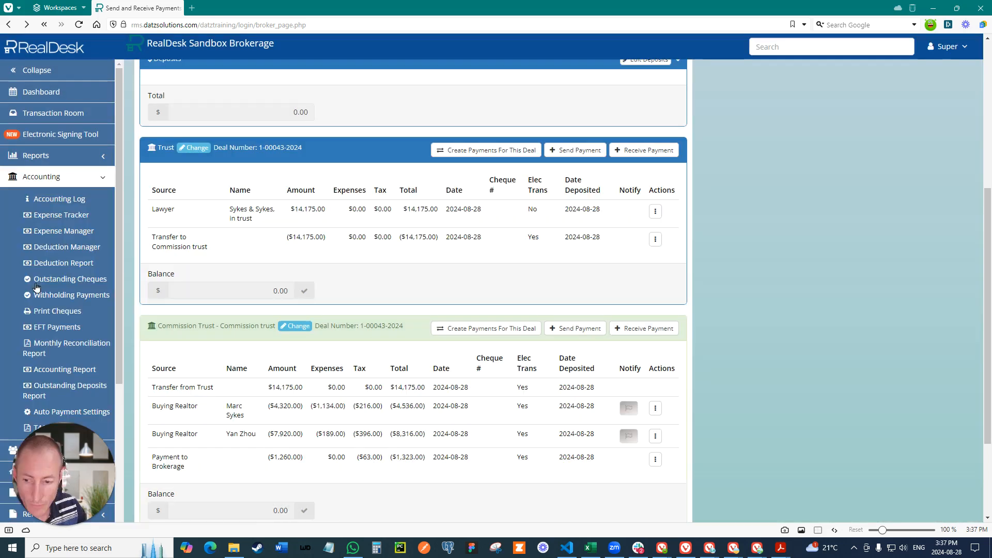
left_click(67, 271)
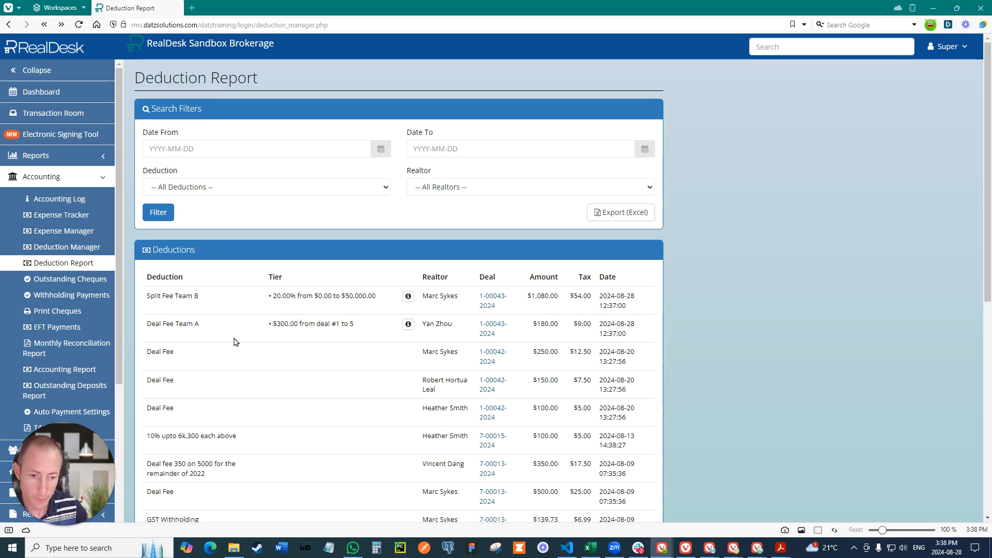
left_click(451, 193)
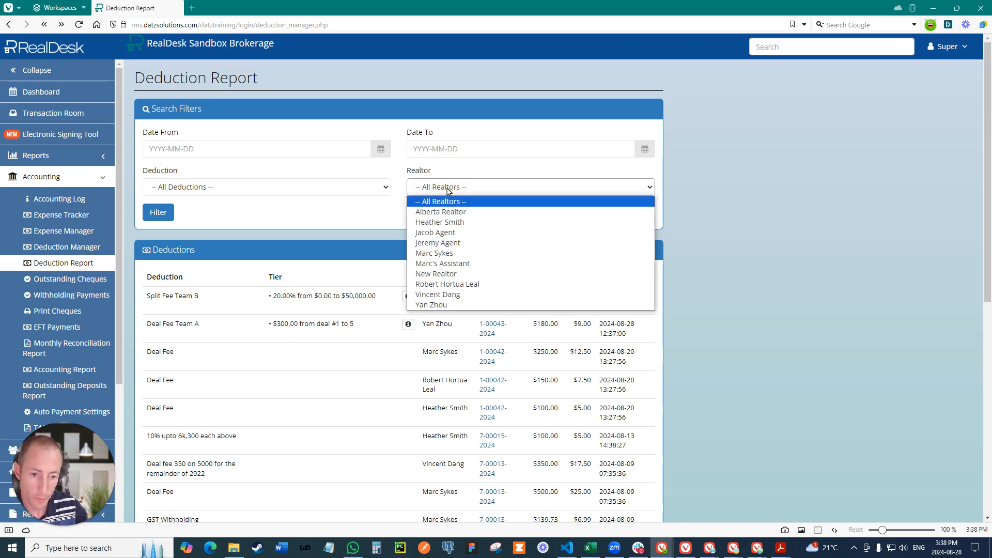
left_click(448, 191)
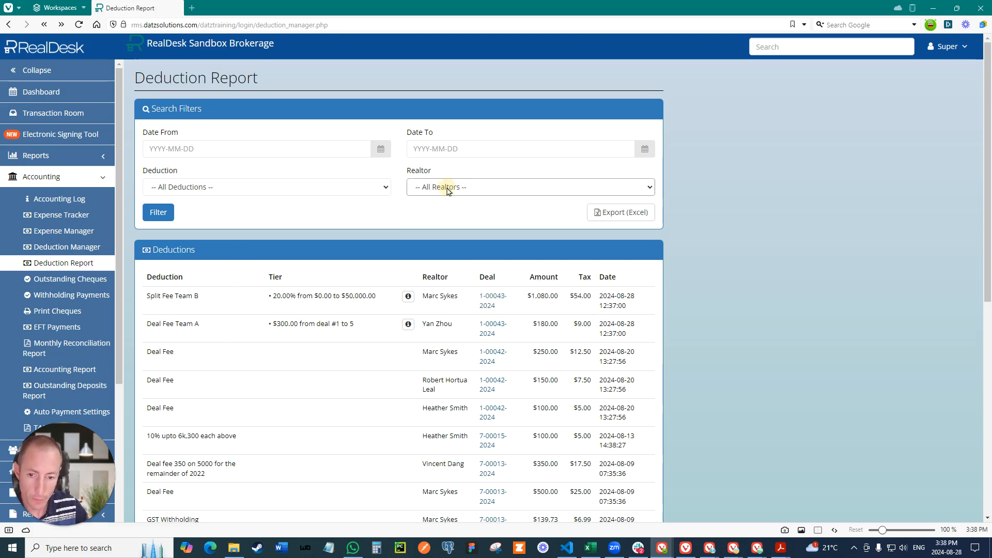
left_click(238, 193)
scroll(217, 320, "down", 10)
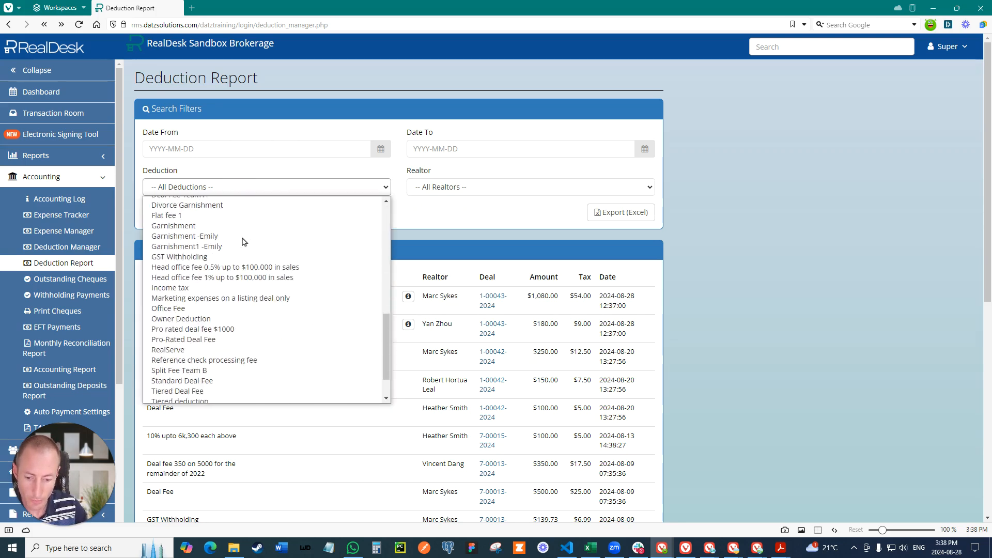
left_click(207, 325)
left_click(159, 212)
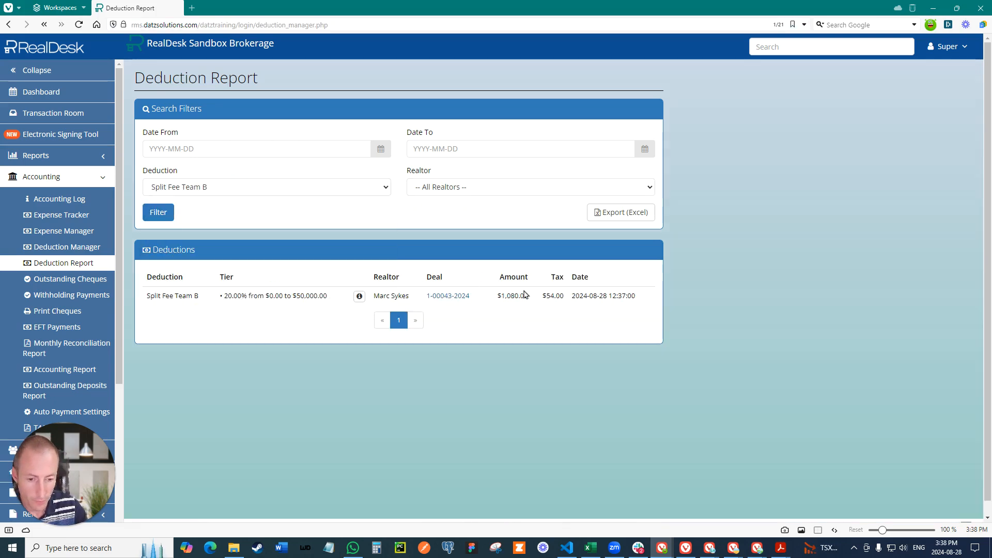